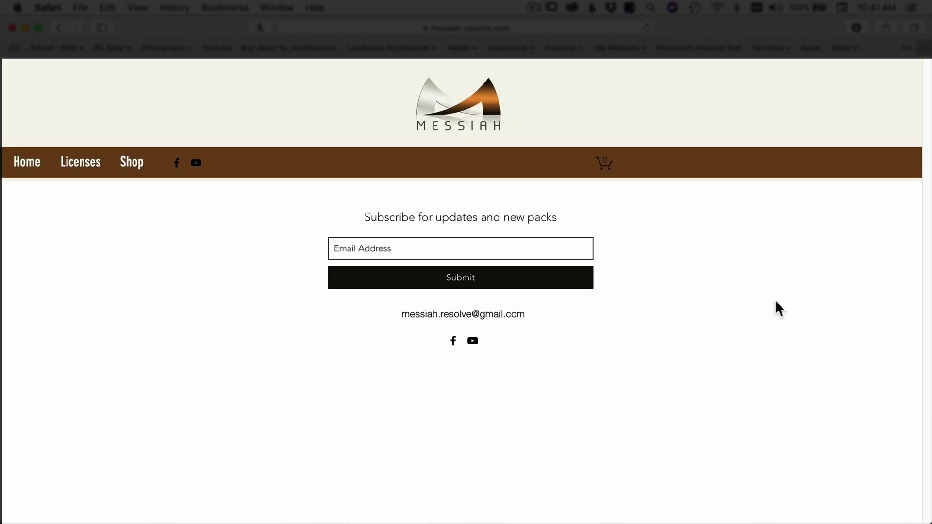
Examine the list of packs included in Messiah - 10 Packs, then return to the store's home page and look over the individual packs and bundle offers.
{"action": "scroll", "coordinate": [410, 297], "scroll_direction": "down", "scroll_amount": 6}
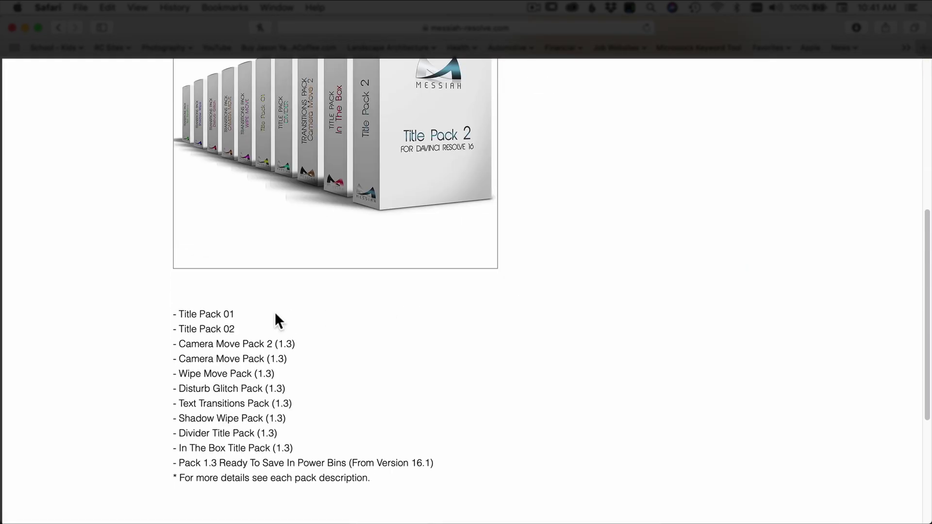
{"action": "scroll", "coordinate": [249, 314], "scroll_direction": "down", "scroll_amount": 1}
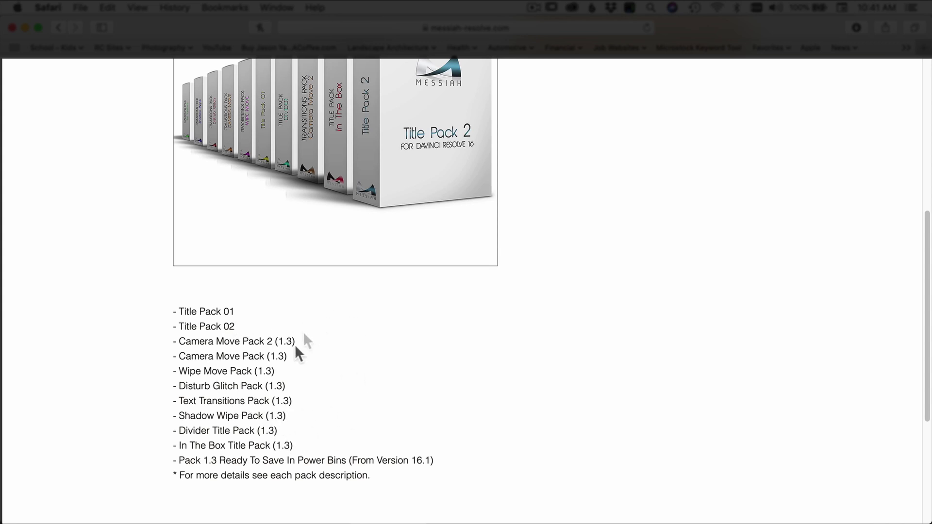
{"action": "scroll", "coordinate": [422, 439], "scroll_direction": "up", "scroll_amount": 5}
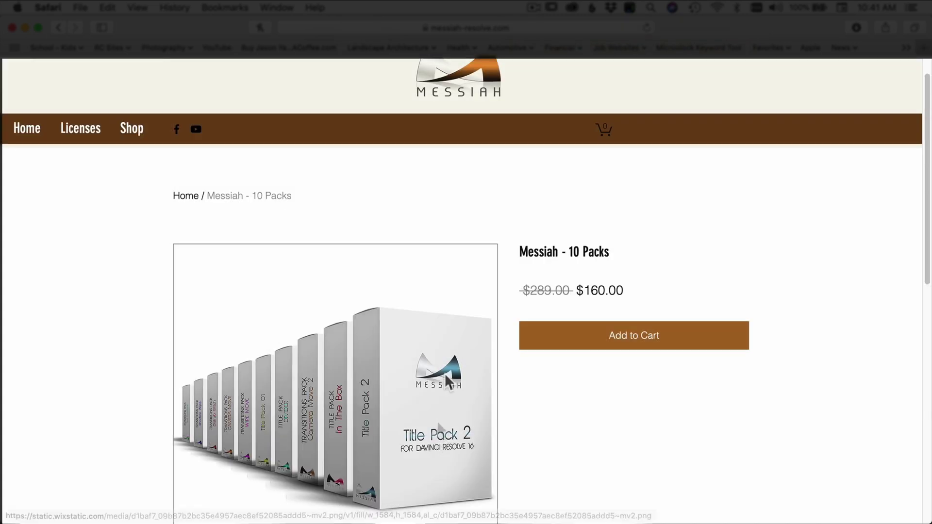
{"action": "left_click", "coordinate": [58, 27]}
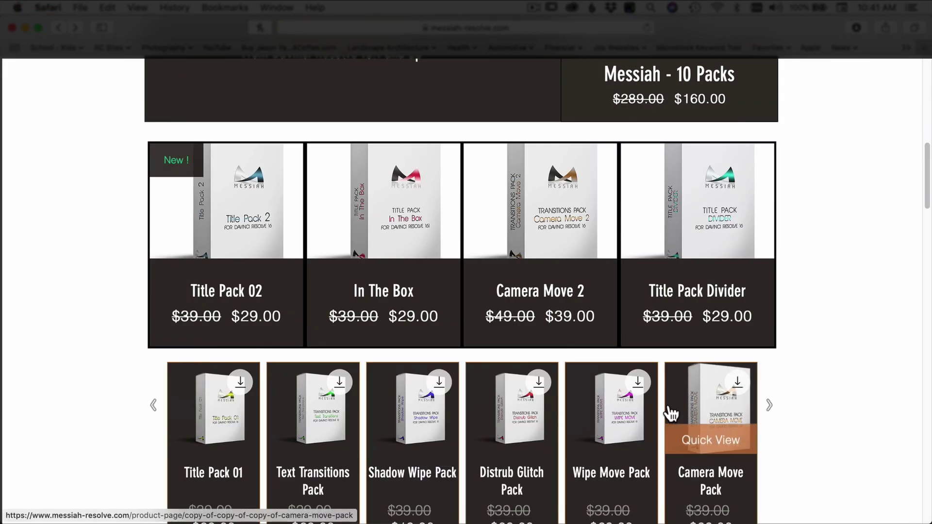
{"action": "scroll", "coordinate": [792, 377], "scroll_direction": "down", "scroll_amount": 6}
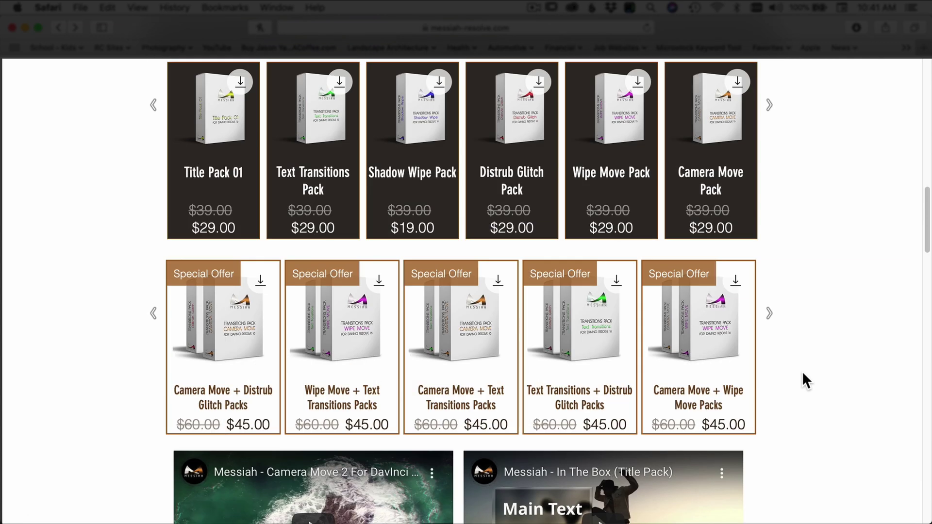
{"action": "scroll", "coordinate": [802, 371], "scroll_direction": "up", "scroll_amount": 15}
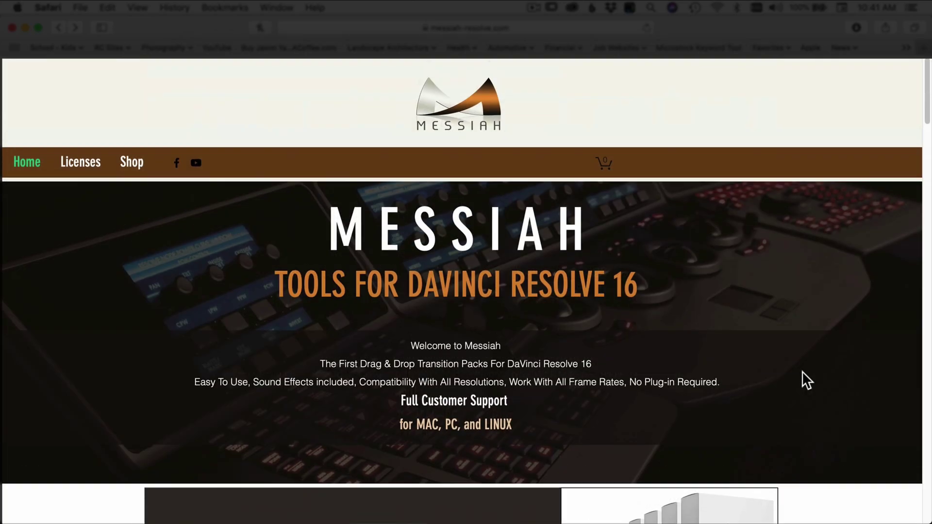
{"action": "scroll", "coordinate": [401, 514], "scroll_direction": "down", "scroll_amount": 5}
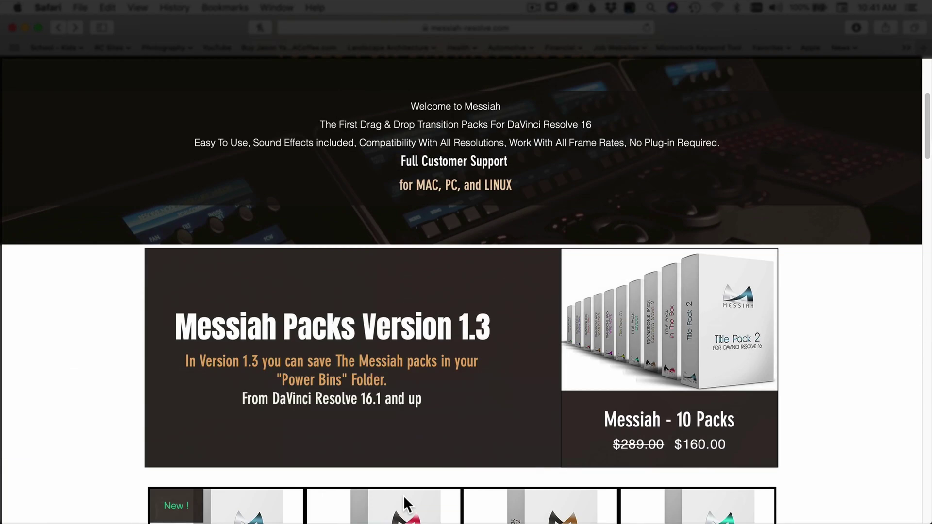
{"action": "scroll", "coordinate": [376, 376], "scroll_direction": "down", "scroll_amount": 2}
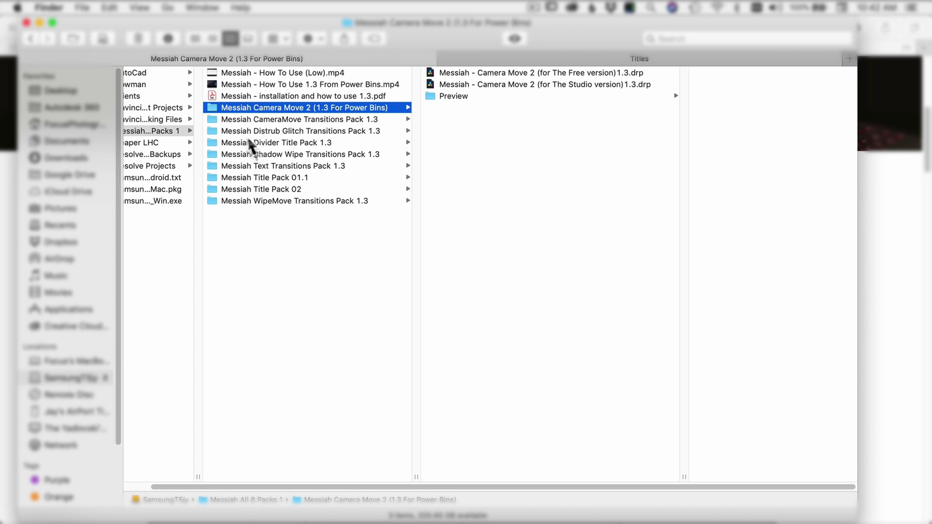
Switch to Finder and examine the Messiah CameraMove Transitions Pack 1.3 folder's Power Bins project, Preview and Sounds, then the Messiah Divider Title Pack 1.3 folder.
{"action": "left_click", "coordinate": [213, 119]}
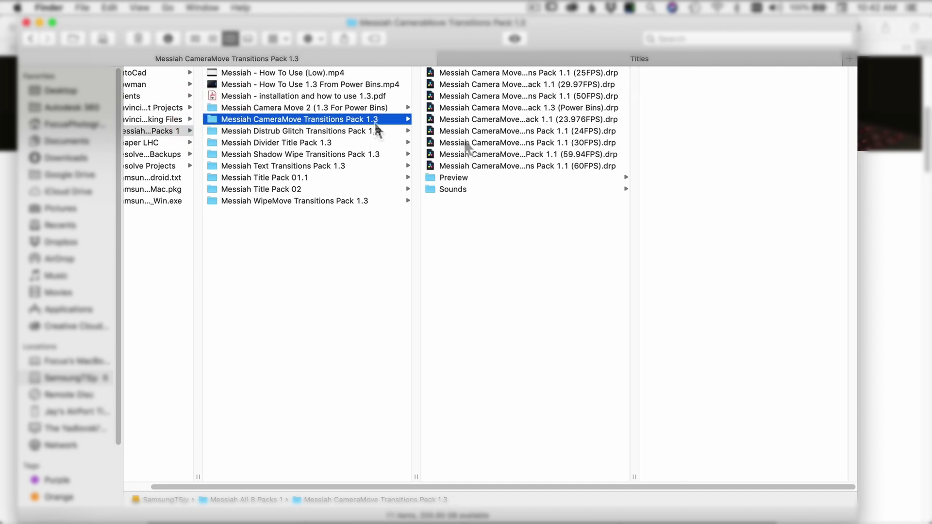
{"action": "left_click", "coordinate": [557, 108]}
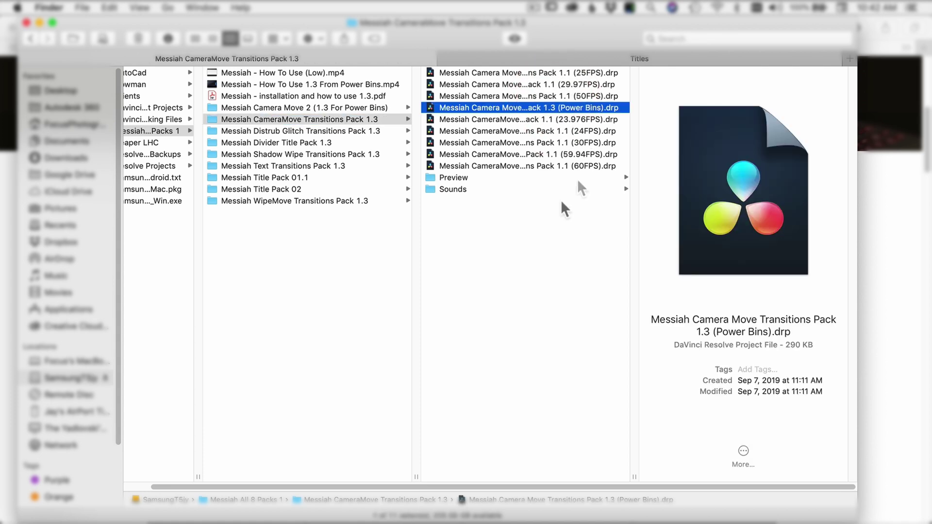
{"action": "left_click", "coordinate": [458, 177]}
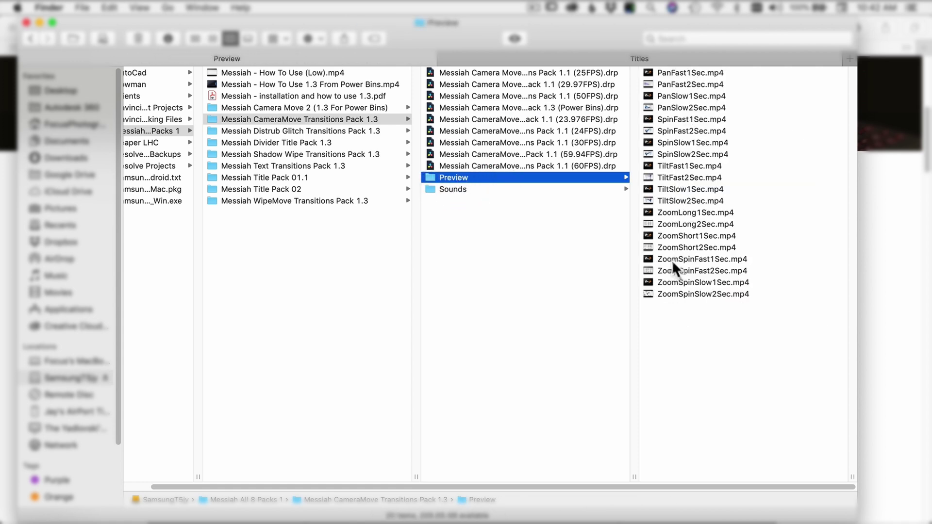
{"action": "left_click", "coordinate": [455, 188]}
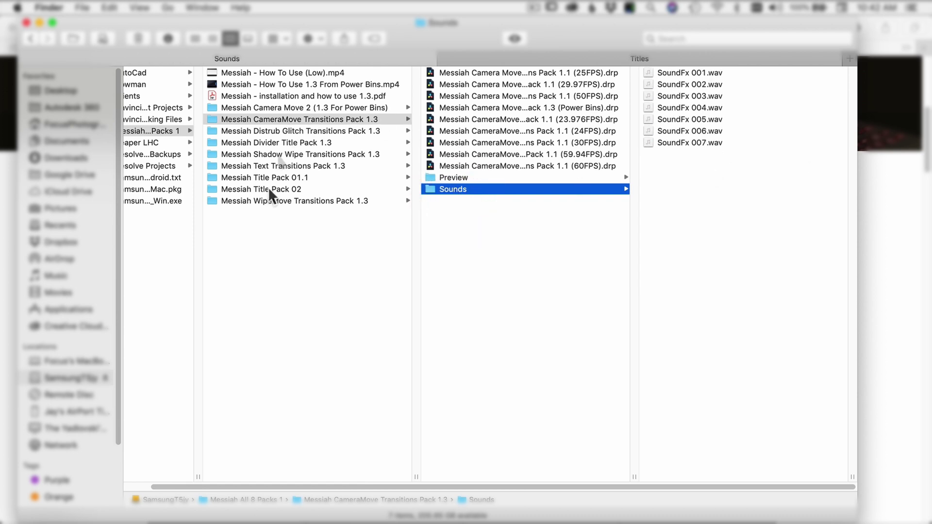
{"action": "left_click", "coordinate": [286, 142]}
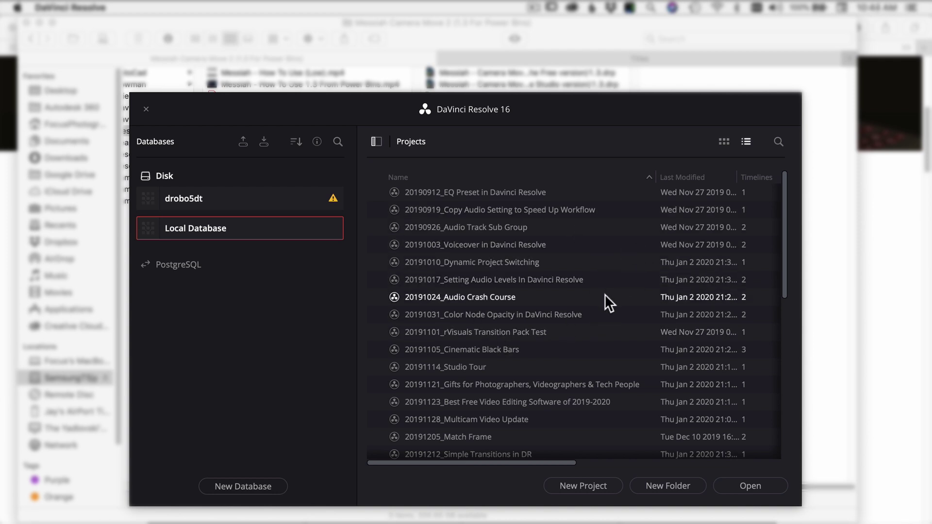
Switch to DaVinci Resolve and import Messiah - Title Pack Divider 1.3 (For Power Bins).drp from the Messiah Divider Title Pack 1.3 folder into the local database.
{"action": "scroll", "coordinate": [604, 294], "scroll_direction": "down", "scroll_amount": 4}
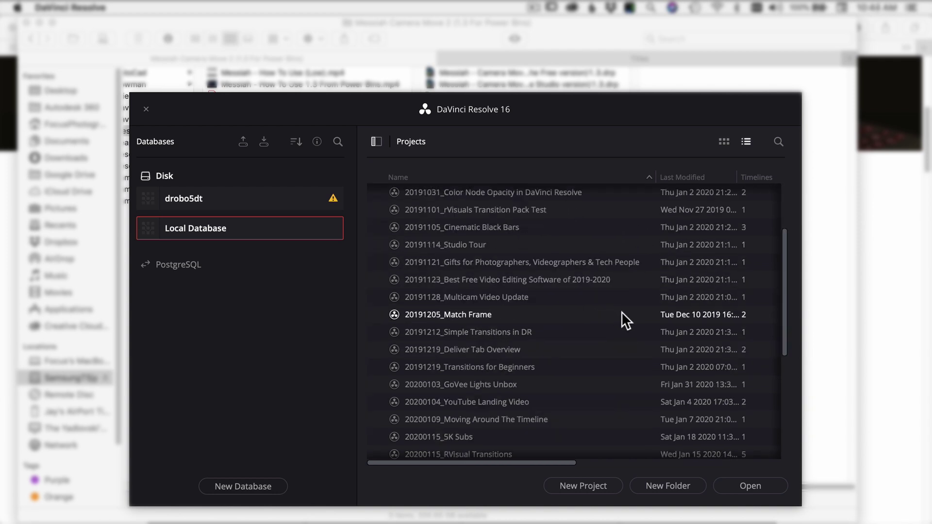
{"action": "right_click", "coordinate": [605, 314]}
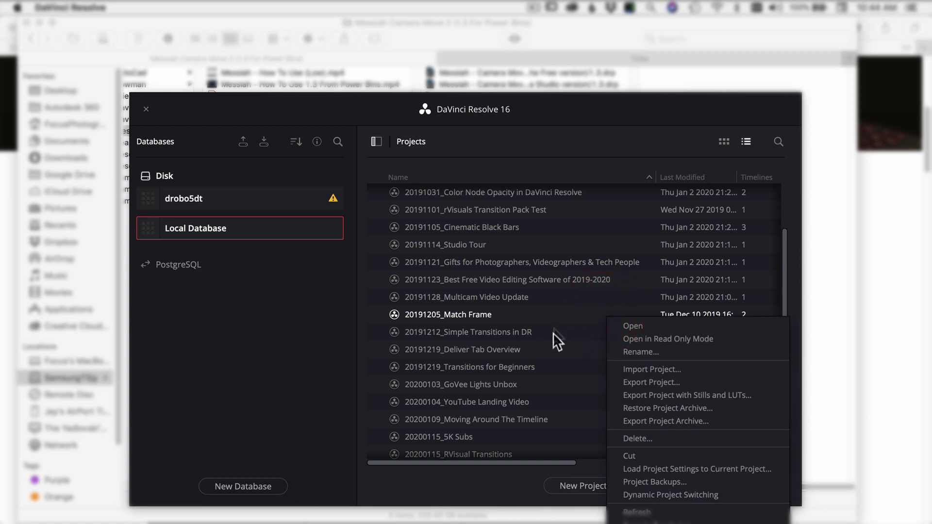
{"action": "right_click", "coordinate": [599, 319]}
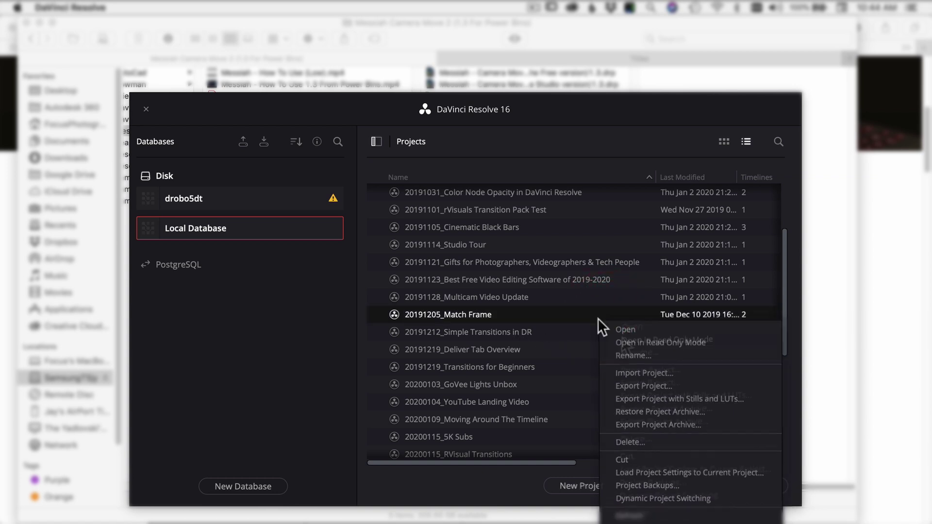
{"action": "left_click", "coordinate": [627, 372]}
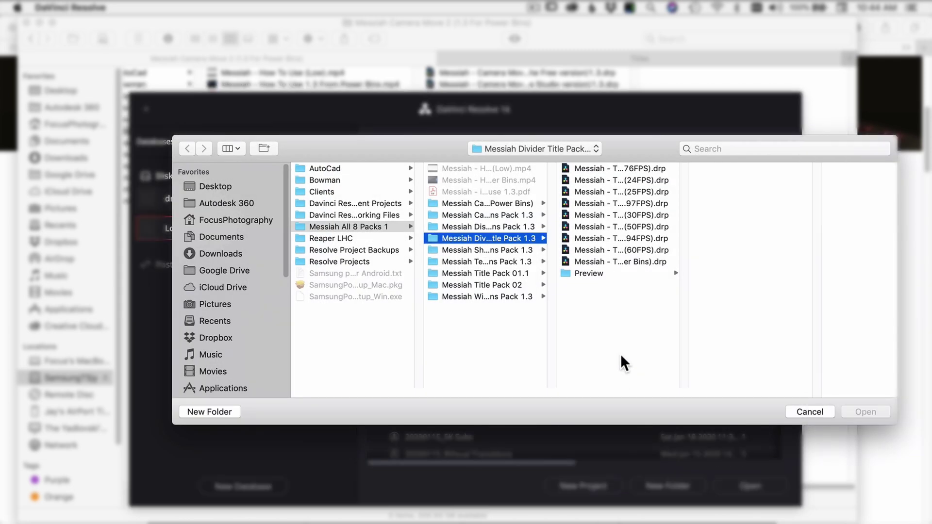
{"action": "left_click_drag", "start_coordinate": [554, 388], "coordinate": [634, 385]}
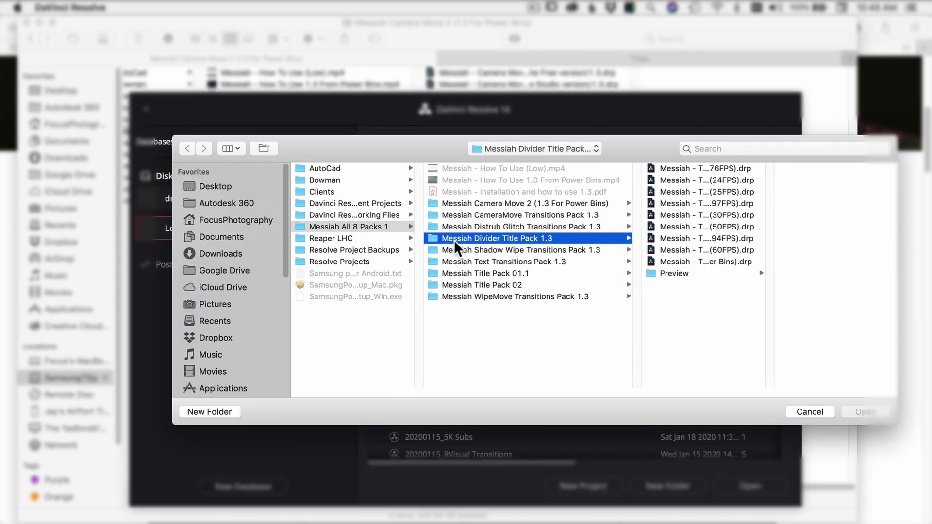
{"action": "left_click", "coordinate": [513, 238]}
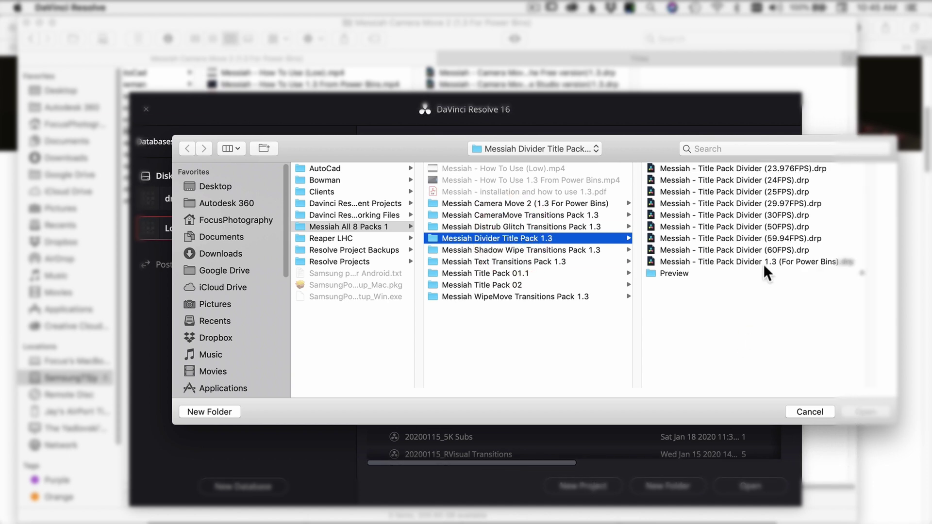
{"action": "left_click", "coordinate": [761, 261]}
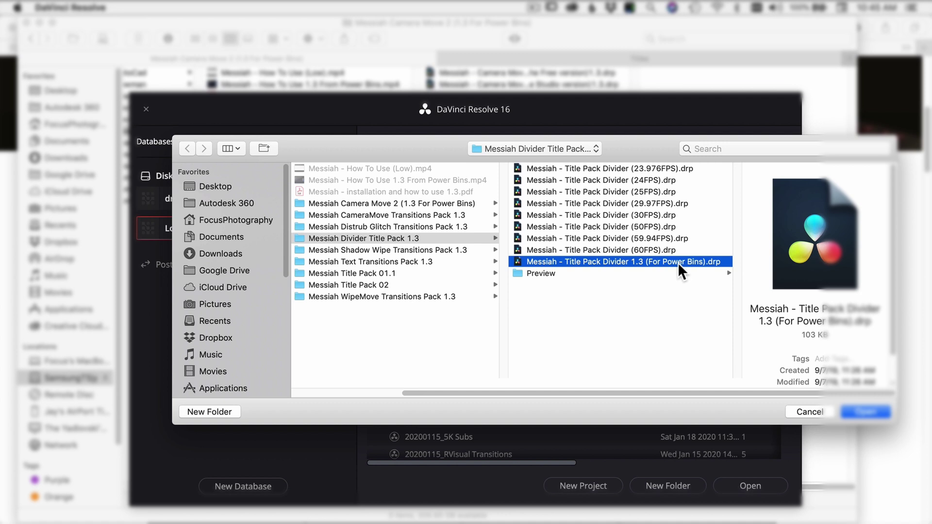
{"action": "left_click", "coordinate": [869, 412]}
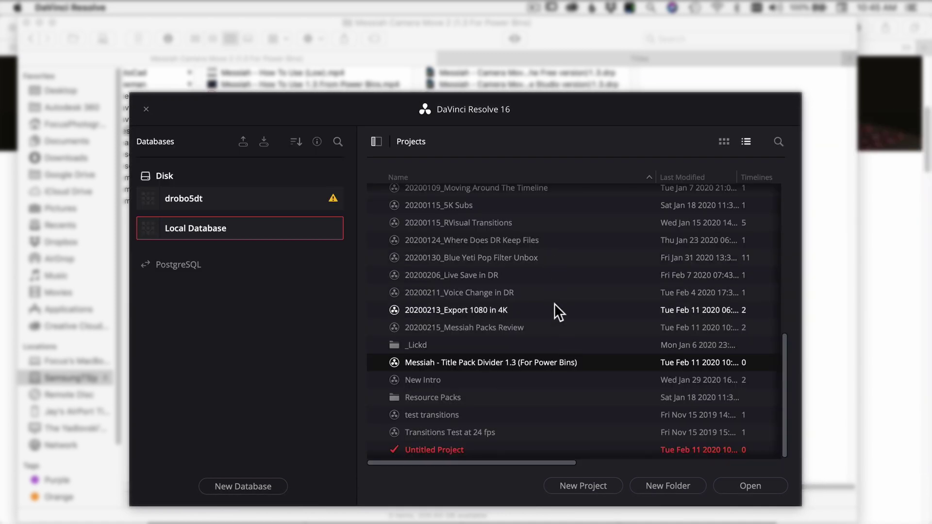
Open the imported Title Pack Divider 1.3 (For Power Bins) project and display the contents of its Messiah - Divider Title bin.
{"action": "left_click", "coordinate": [753, 486]}
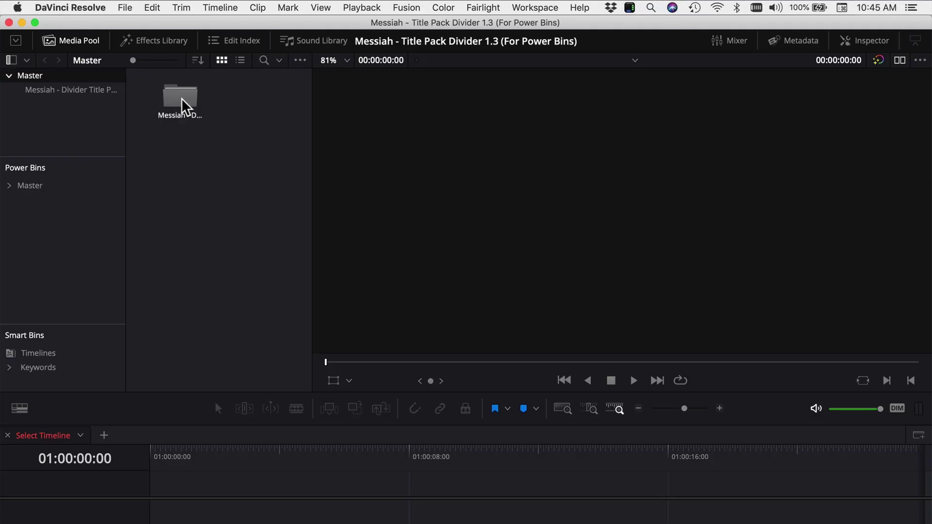
{"action": "double_click", "coordinate": [181, 100]}
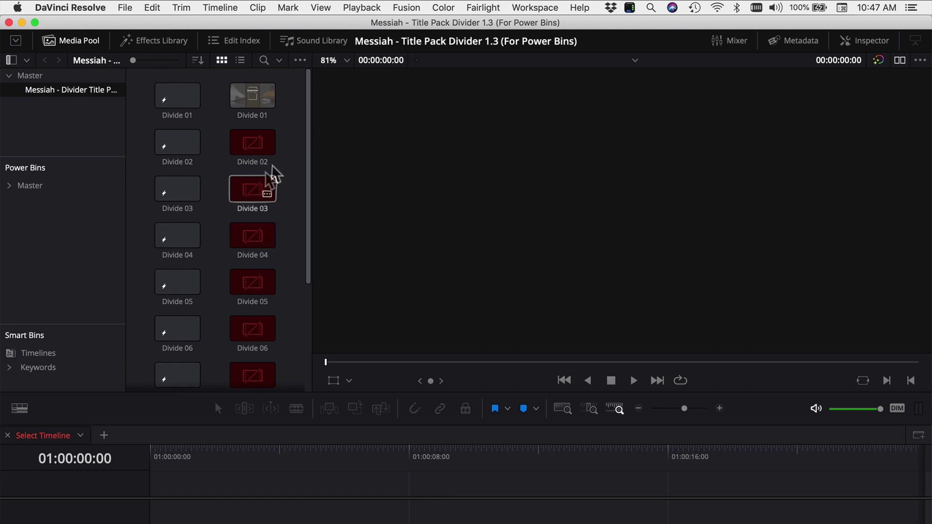
Relink the offline clips Divide 02 through Divide 10 to the Preview folder inside Messiah Divider Title Pack 1.3.
{"action": "left_click_drag", "start_coordinate": [291, 144], "coordinate": [254, 383]}
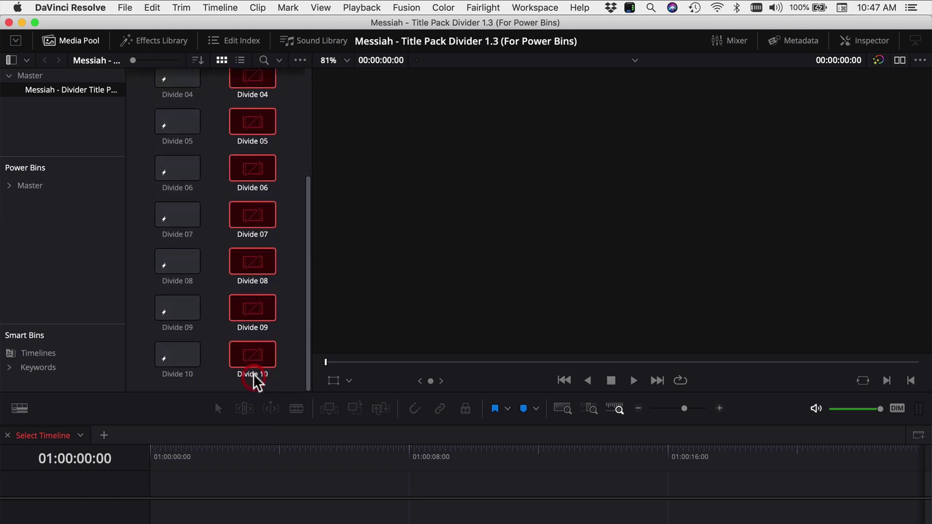
{"action": "right_click", "coordinate": [250, 361]}
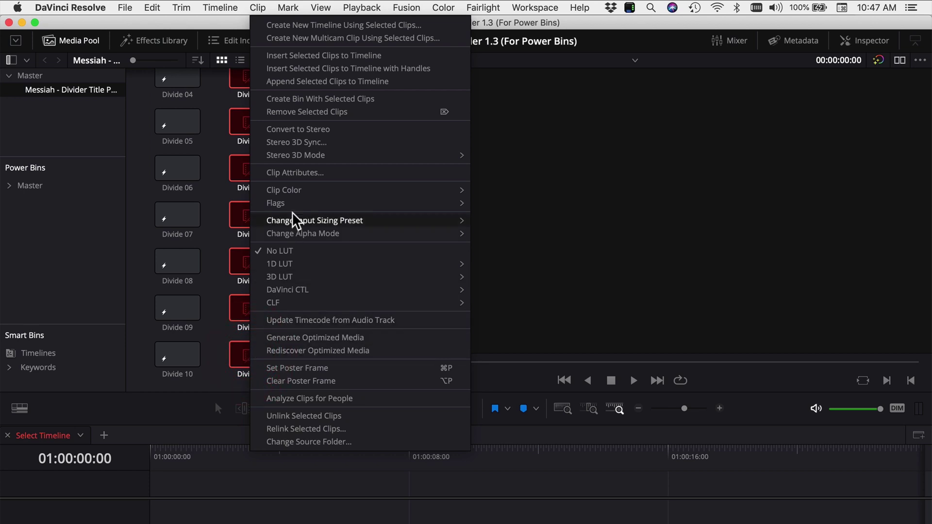
{"action": "left_click", "coordinate": [312, 429]}
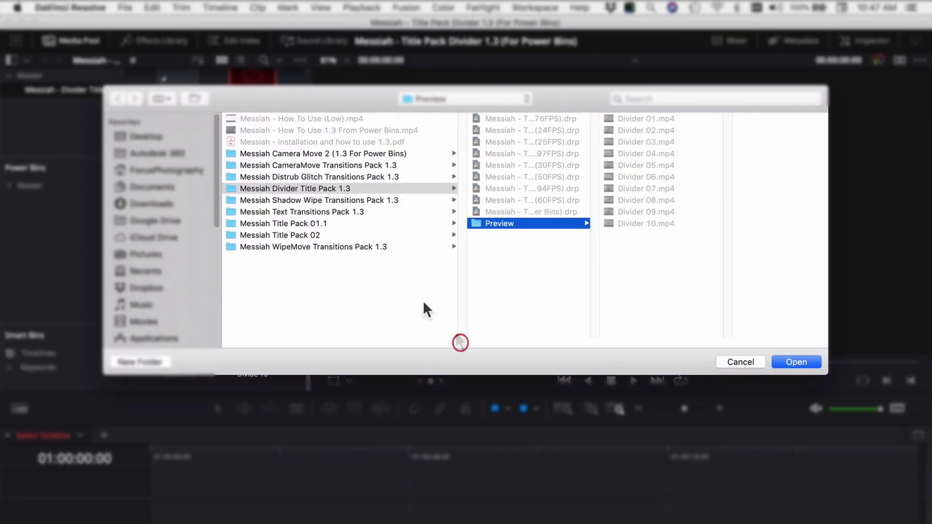
{"action": "left_click", "coordinate": [233, 188]}
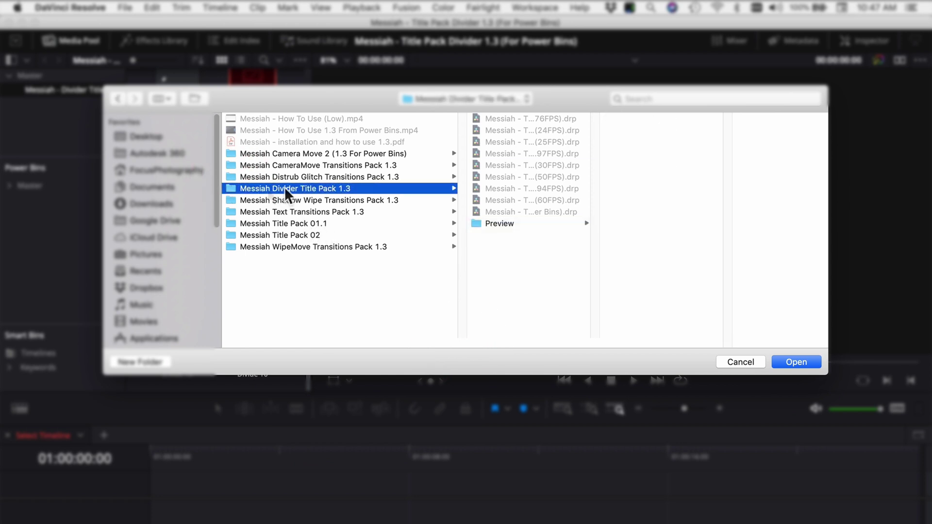
{"action": "left_click", "coordinate": [497, 224]}
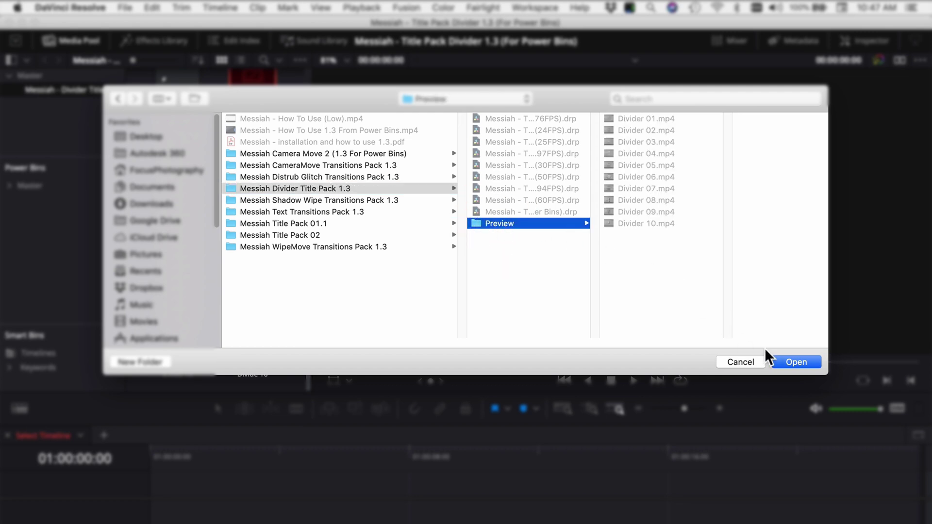
{"action": "left_click", "coordinate": [809, 363]}
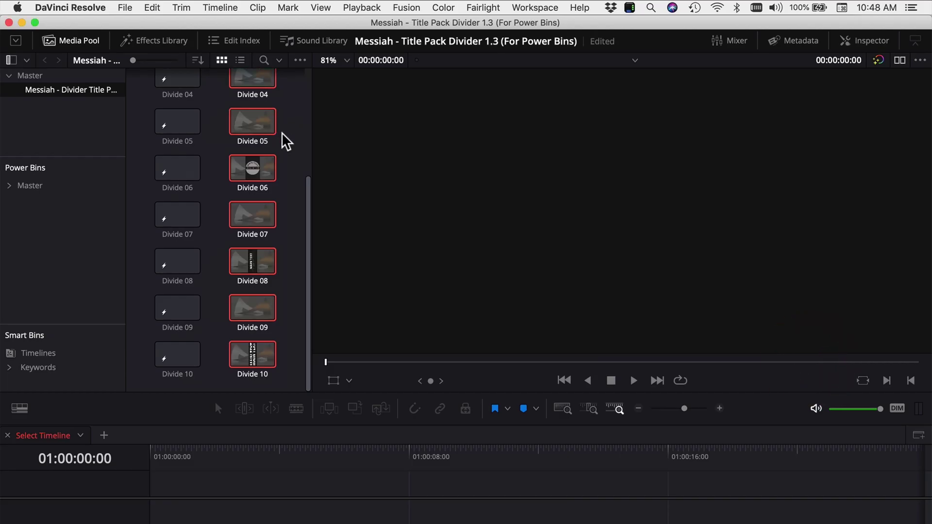
Play the relinked Divide 02 preview clip in the viewer to check its title animation.
{"action": "scroll", "coordinate": [221, 96], "scroll_direction": "up", "scroll_amount": 3}
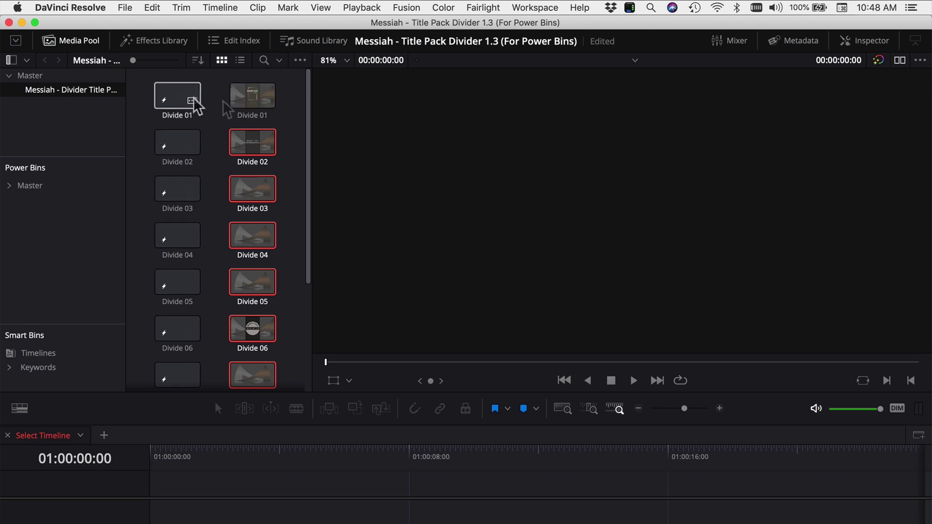
{"action": "left_click", "coordinate": [252, 147]}
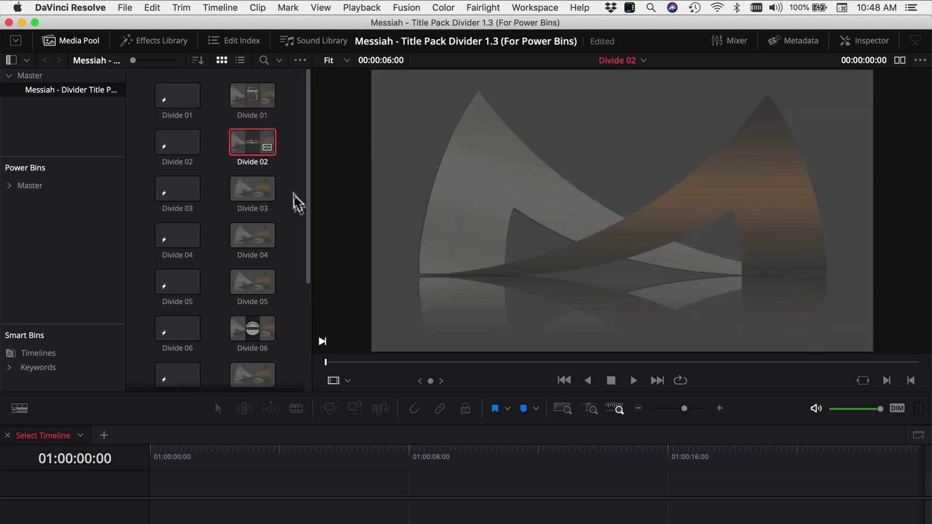
{"action": "key", "text": "space"}
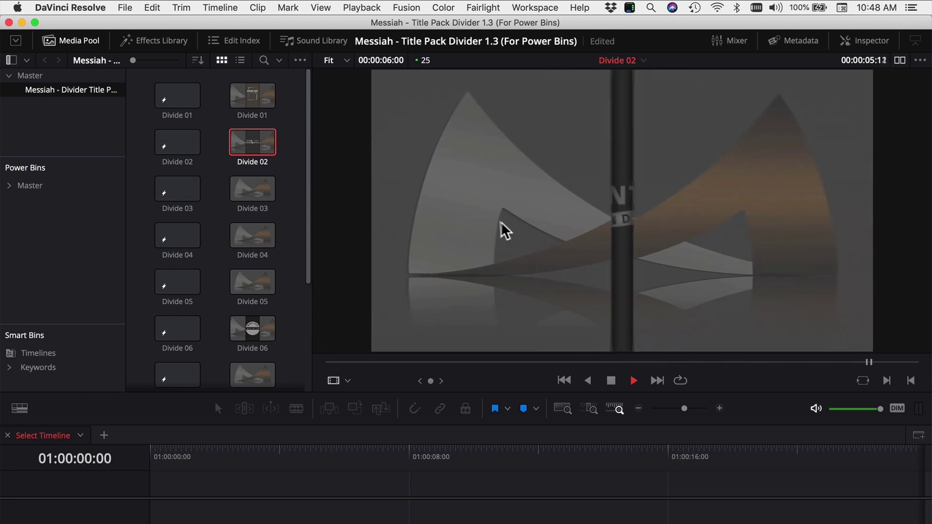
{"action": "key", "text": "space"}
{"action": "key", "text": "space"}
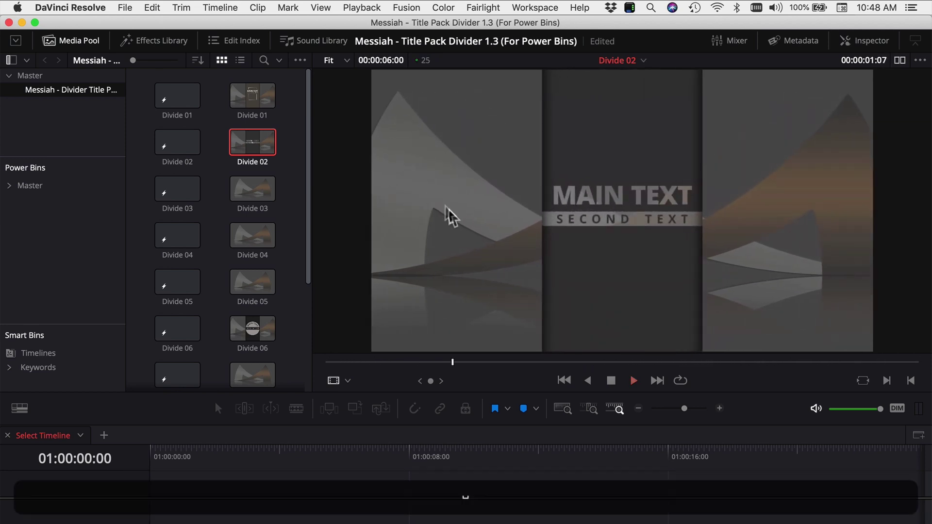
Copy the project's Messiah - Divider Title bin into the Power Bins Master folder.
{"action": "left_click", "coordinate": [145, 143]}
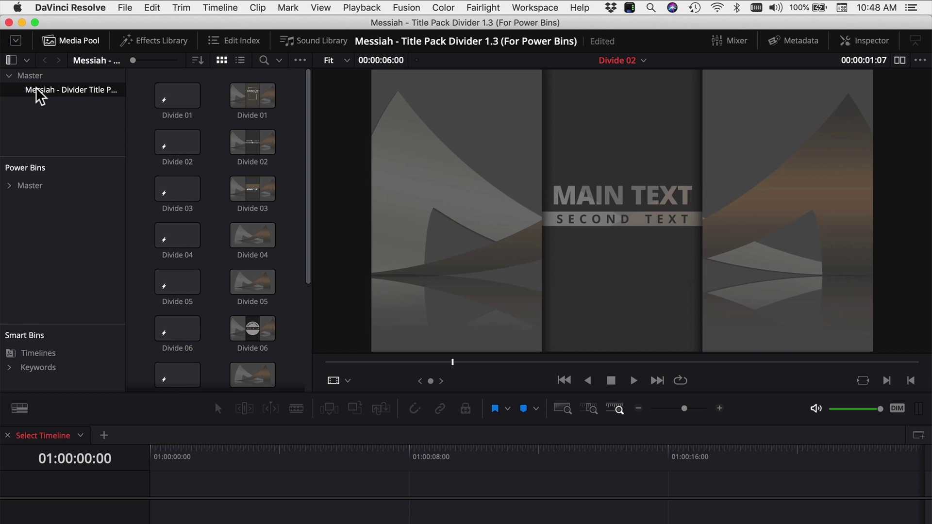
{"action": "left_click_drag", "start_coordinate": [37, 90], "coordinate": [29, 182]}
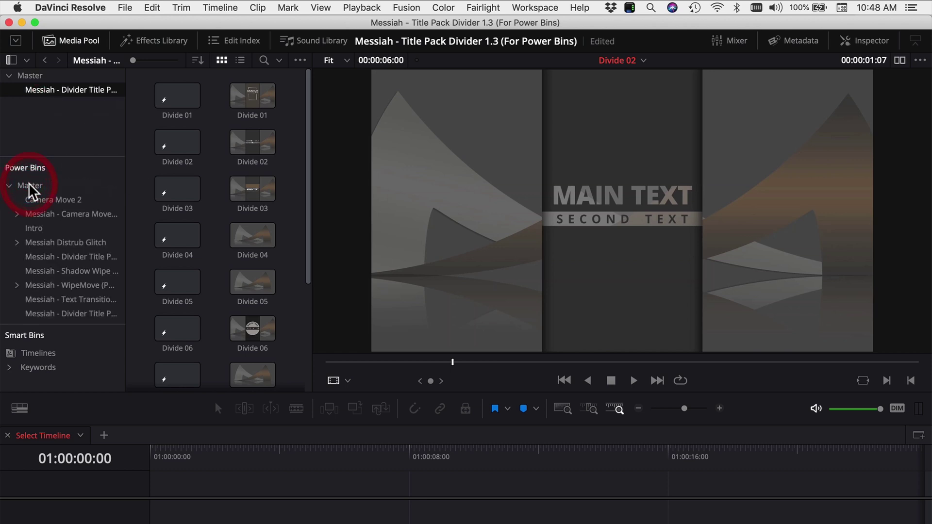
Display the Messiah - Divider Title bin copied into the Power Bins and check whether the Show Power Bins view option is enabled.
{"action": "left_click", "coordinate": [76, 315]}
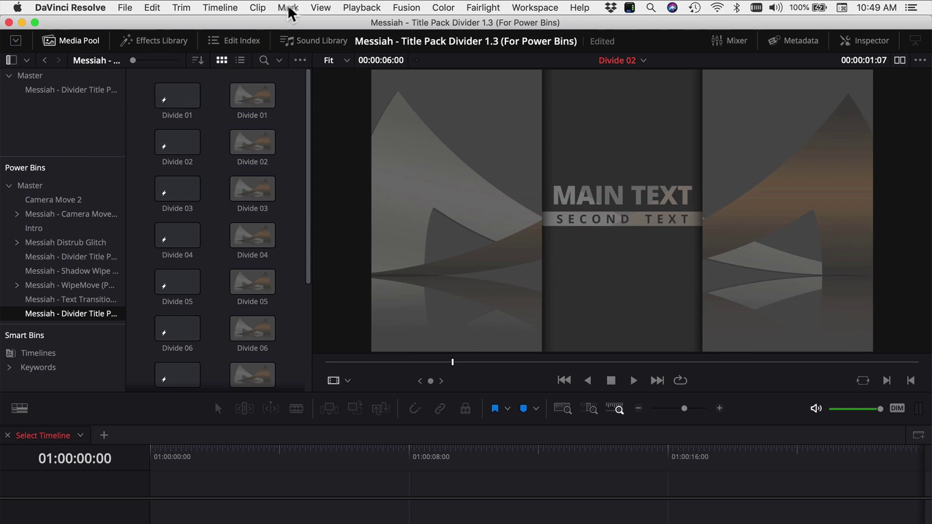
{"action": "left_click", "coordinate": [326, 9]}
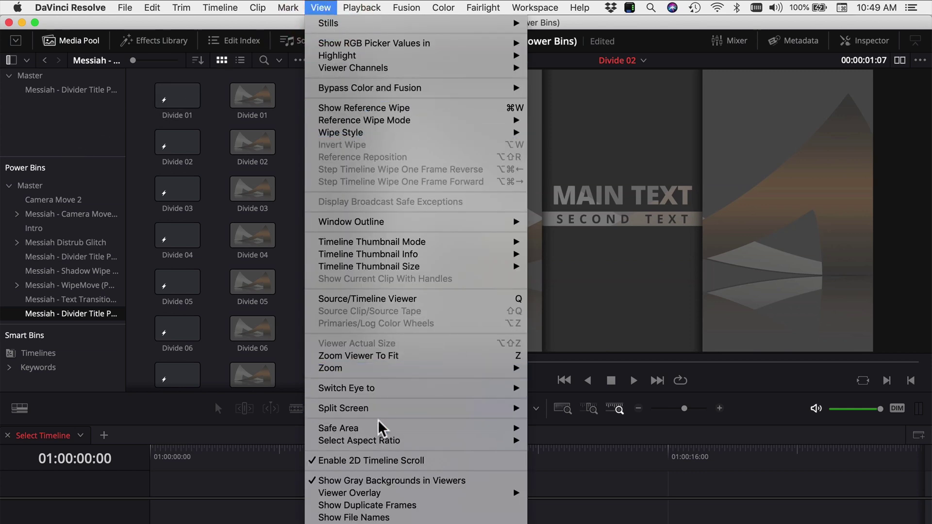
{"action": "scroll", "coordinate": [368, 452], "scroll_direction": "down", "scroll_amount": 3}
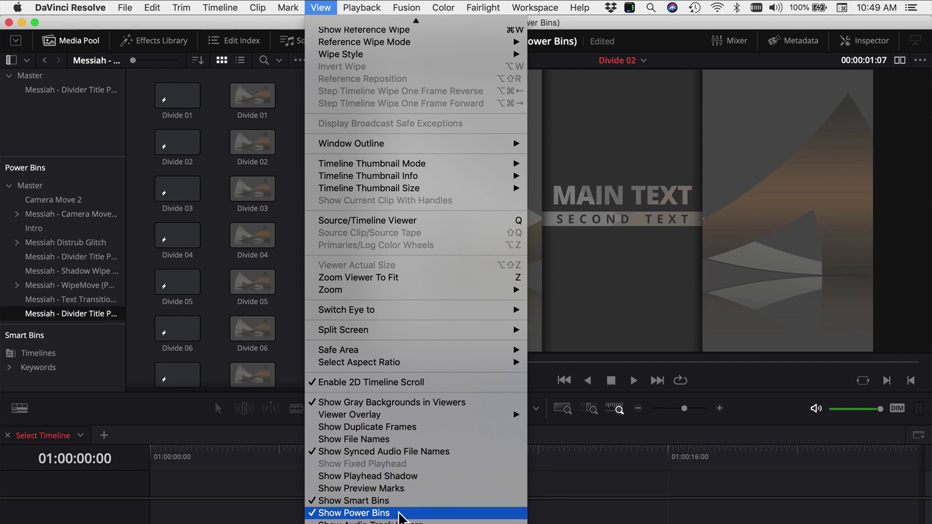
{"action": "key", "text": "Escape"}
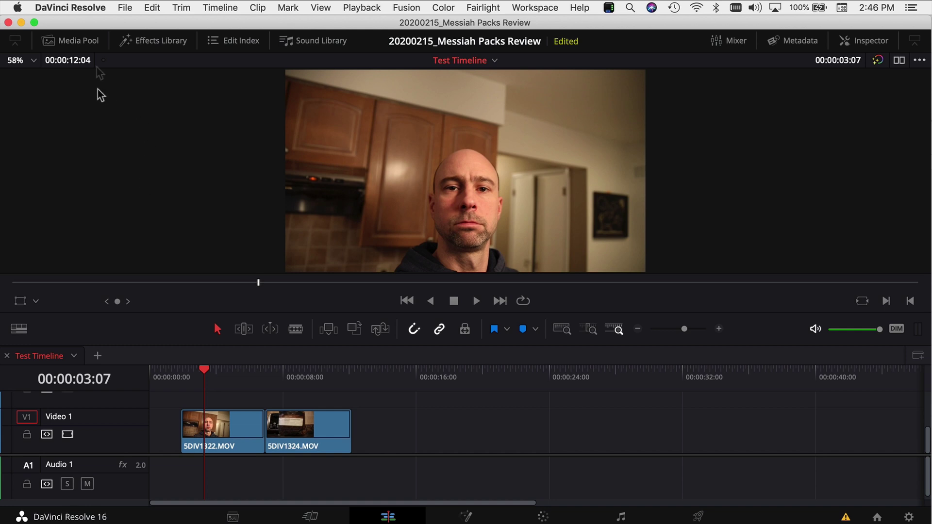
Set the GPU processing mode to Metal and the GPU selection mode to Manual in the Memory and GPU preferences, and save.
{"action": "left_click", "coordinate": [81, 8]}
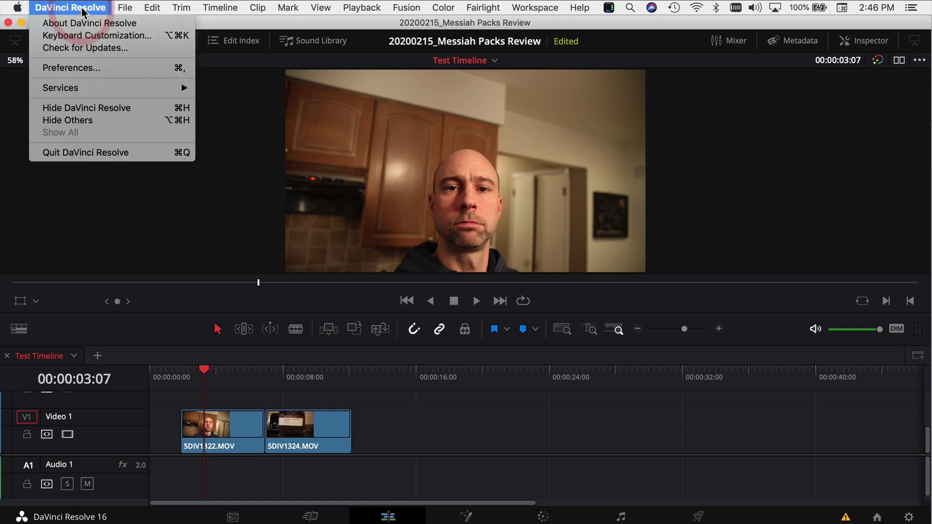
{"action": "left_click", "coordinate": [81, 68]}
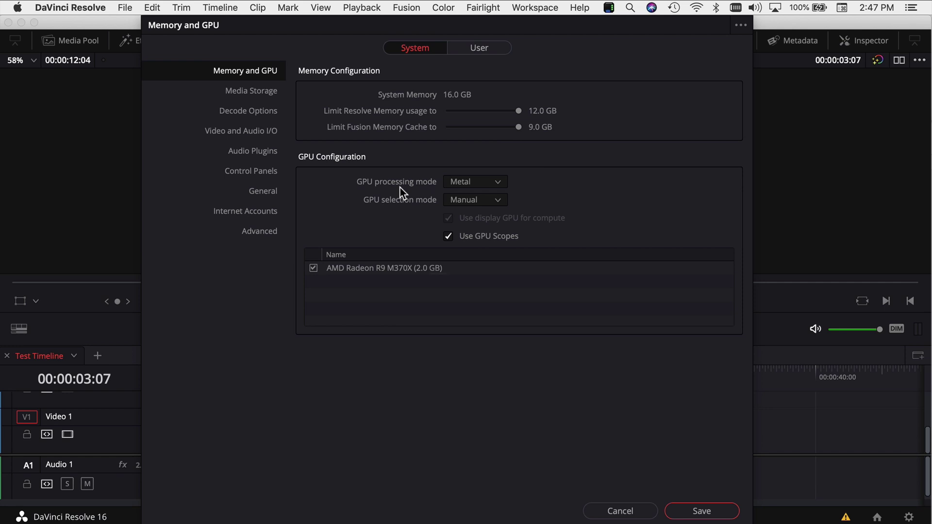
{"action": "left_click", "coordinate": [461, 182]}
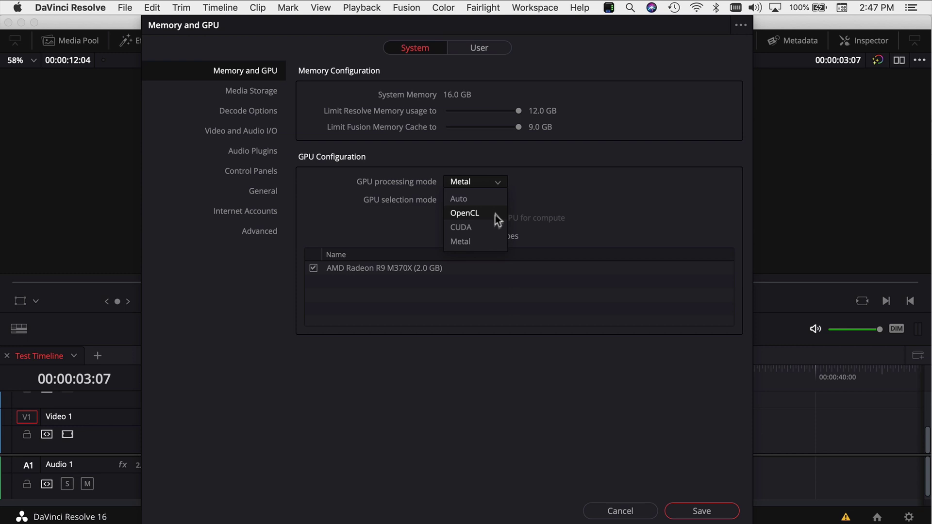
{"action": "left_click", "coordinate": [490, 240]}
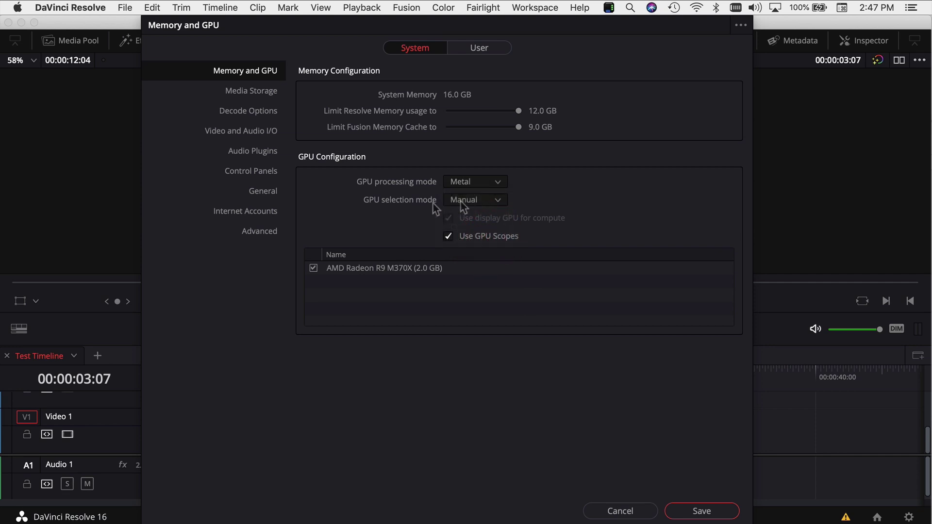
{"action": "left_click", "coordinate": [488, 203]}
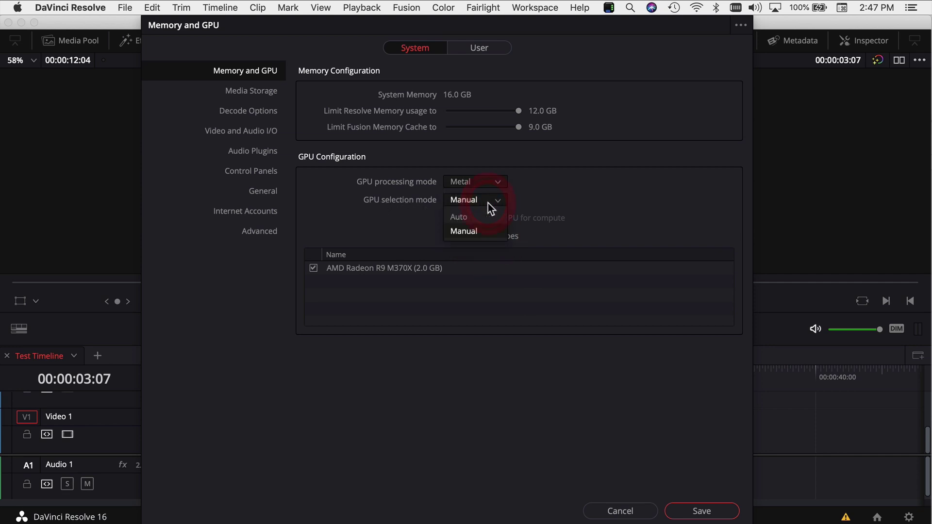
{"action": "left_click", "coordinate": [484, 231]}
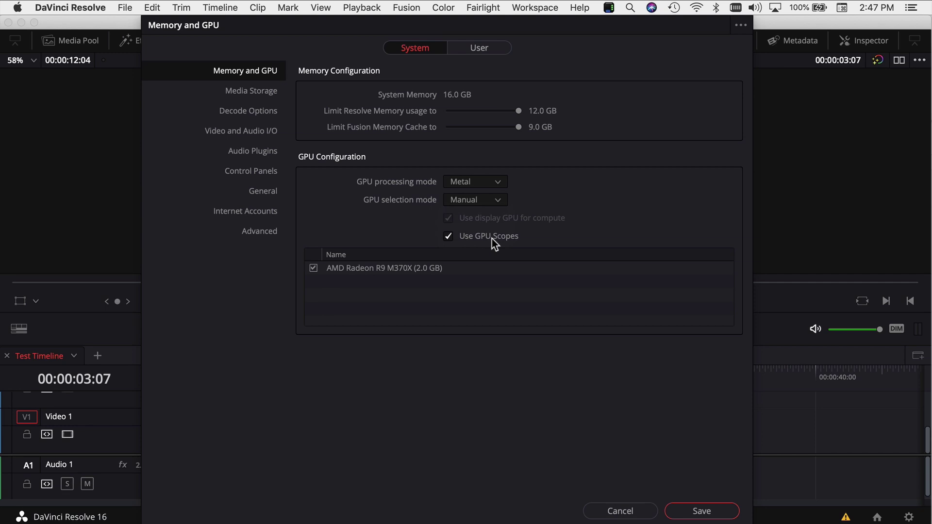
{"action": "left_click", "coordinate": [699, 514]}
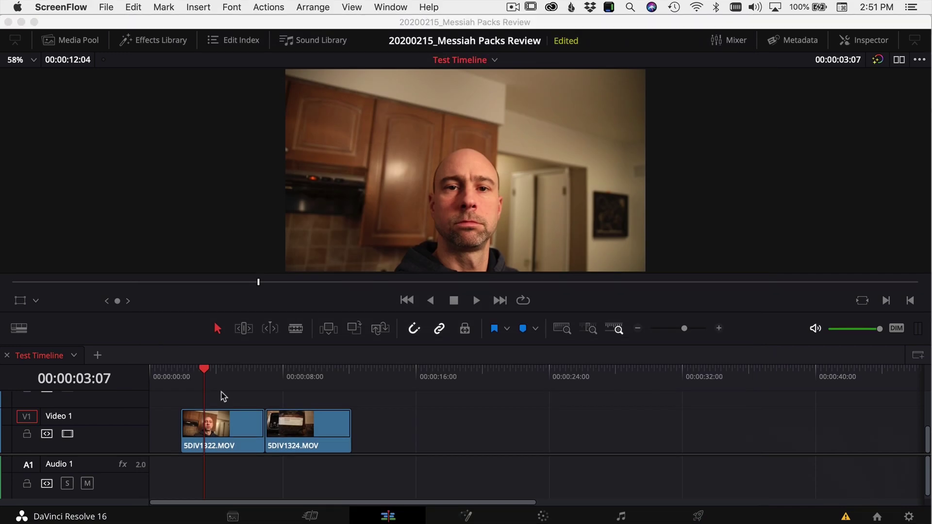
{"action": "left_click", "coordinate": [919, 61]}
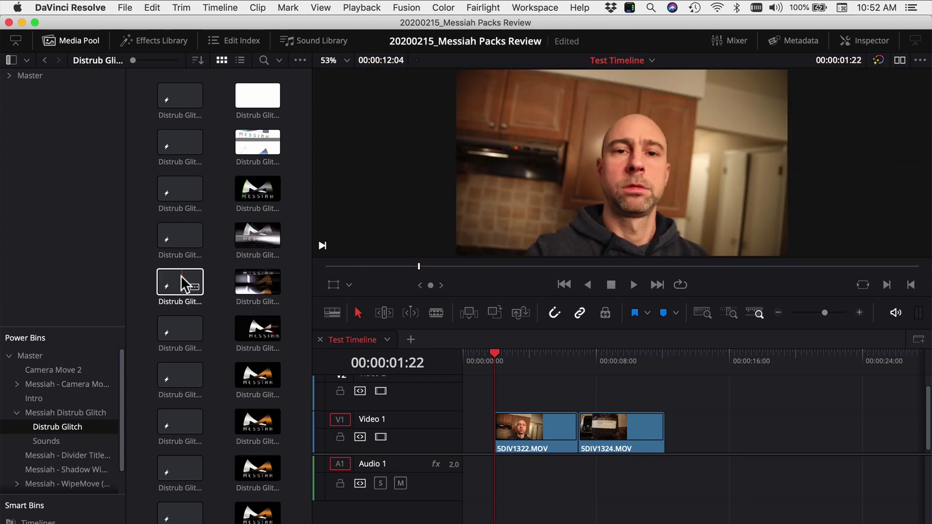
Place the fifth Distrub Glitch transition on Video 2 over the cut between the two clips, with the first Distrub Glitch sound beneath it on Audio 1.
{"action": "left_click_drag", "start_coordinate": [177, 279], "coordinate": [578, 386]}
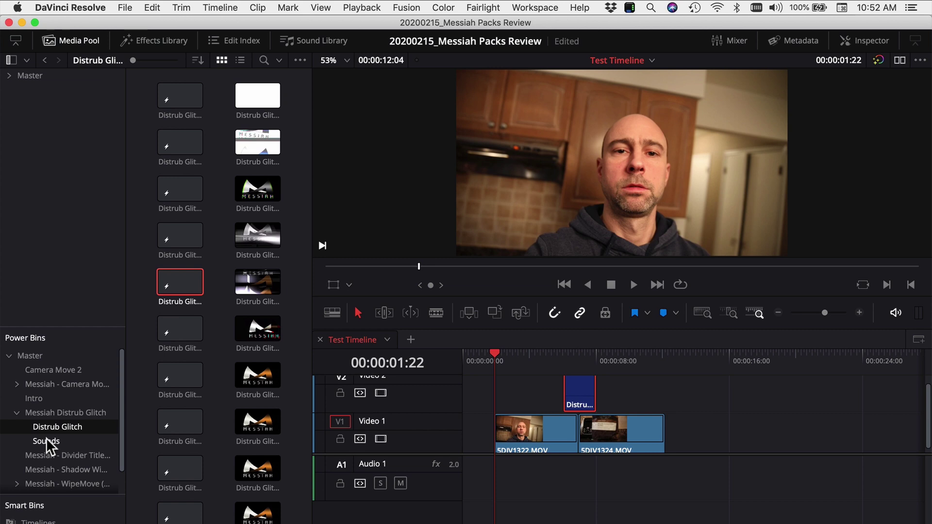
{"action": "left_click", "coordinate": [47, 439]}
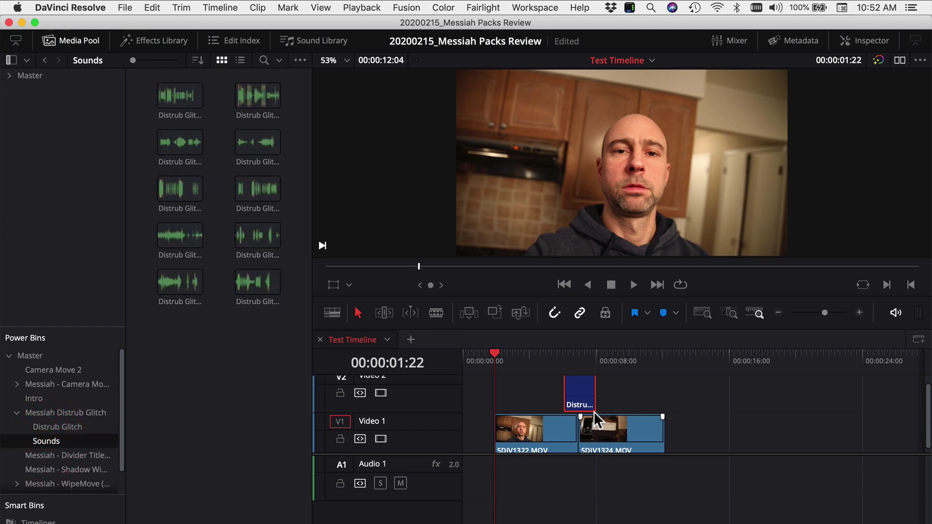
{"action": "key", "text": "shift+z"}
{"action": "left_click_drag", "start_coordinate": [176, 92], "coordinate": [692, 504]}
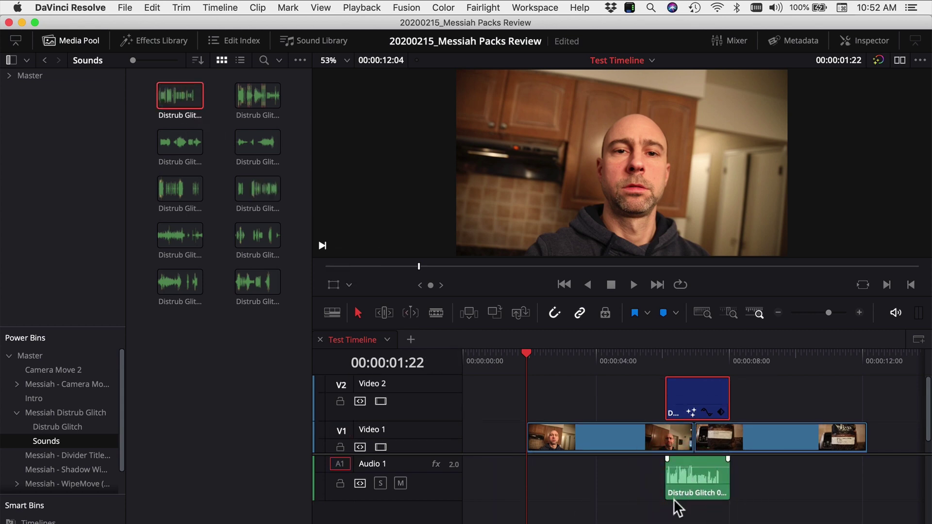
Play the timeline from about four seconds to check the glitch transition and its sound across the cut.
{"action": "left_click", "coordinate": [596, 359]}
{"action": "key", "text": "space"}
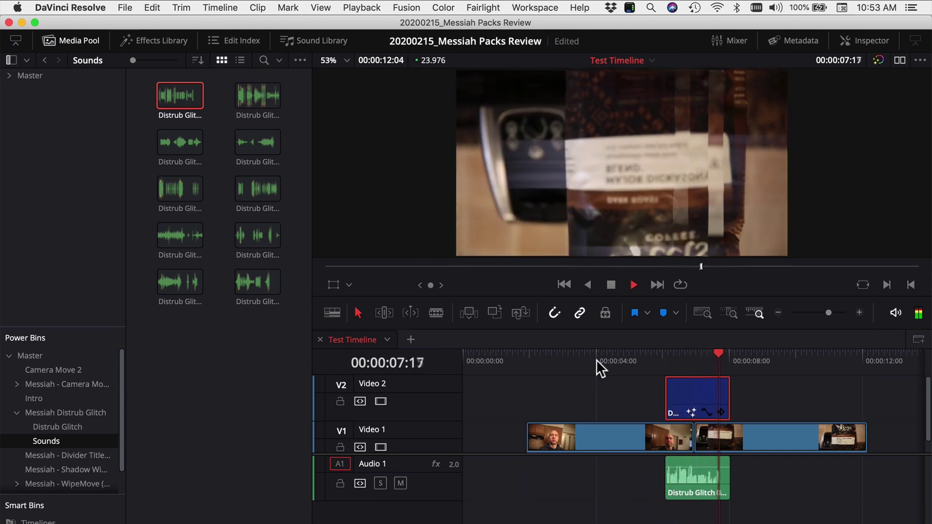
{"action": "key", "text": "space"}
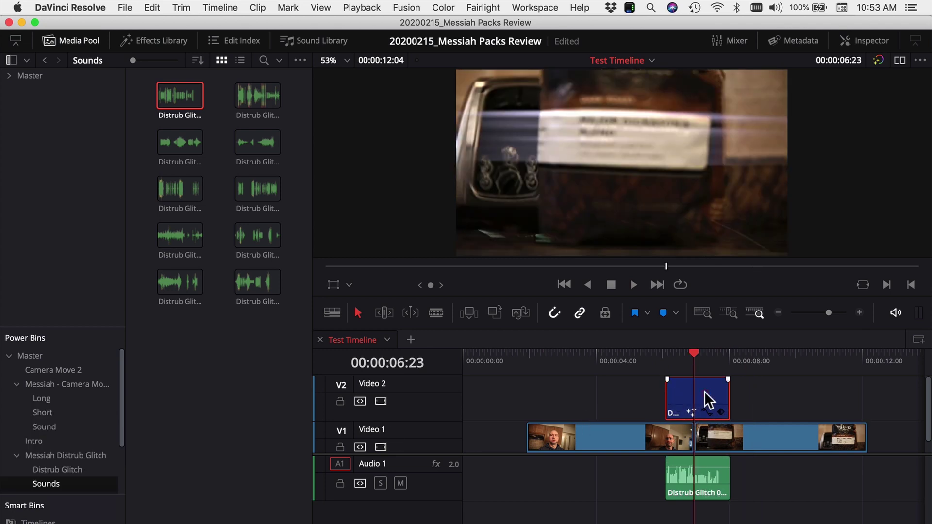
Delete the glitch transition from Video 2 and its sound clip from Audio 1.
{"action": "key", "text": "BackSpace"}
{"action": "left_click", "coordinate": [704, 478]}
{"action": "key", "text": "BackSpace"}
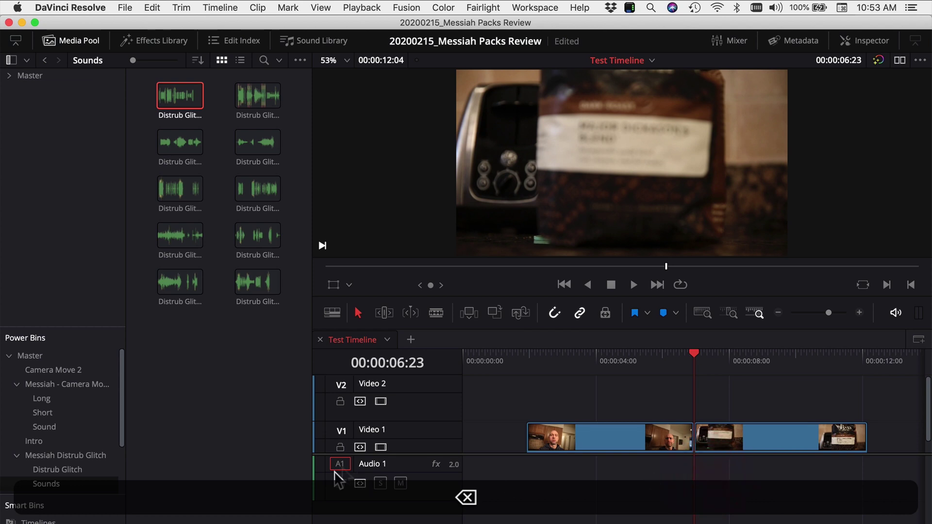
Place the second camera spin transition from the Short bin on Video 2 over the cut and play it back.
{"action": "left_click", "coordinate": [50, 412]}
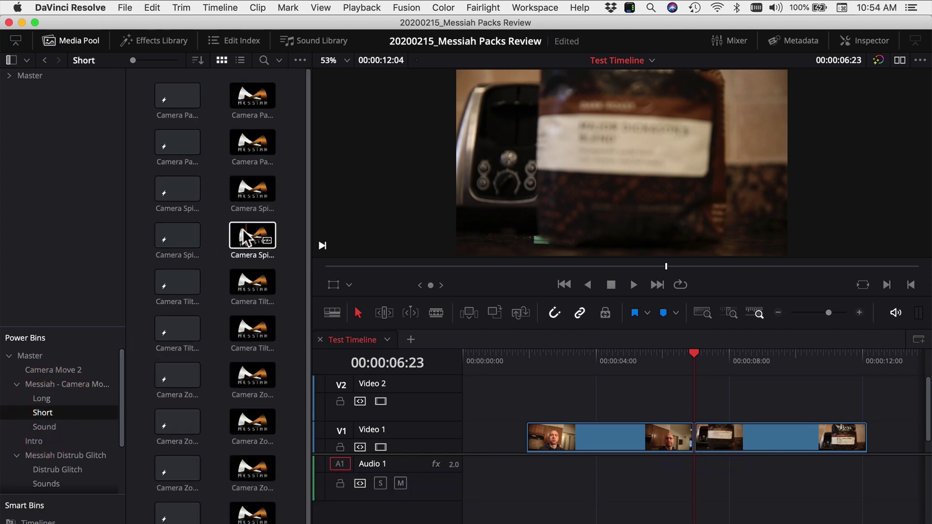
{"action": "left_click_drag", "start_coordinate": [180, 238], "coordinate": [697, 395]}
{"action": "left_click", "coordinate": [645, 360]}
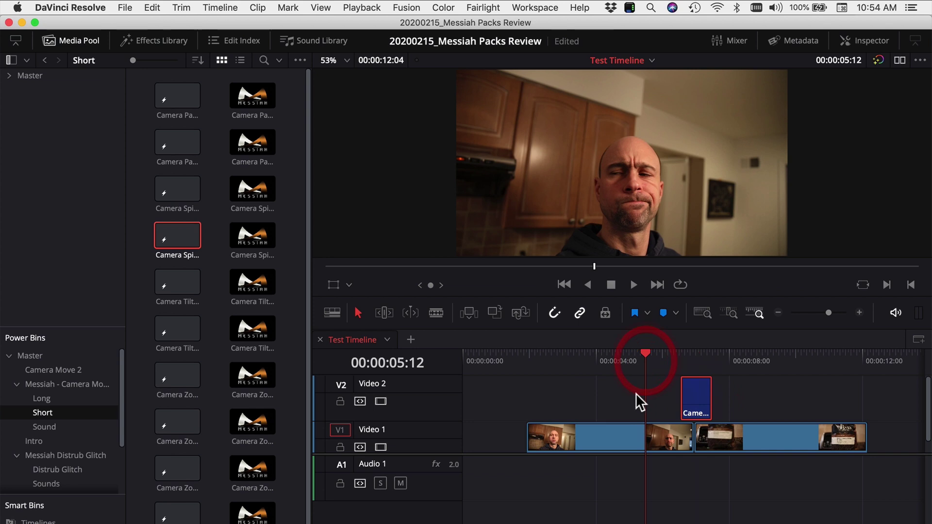
{"action": "key", "text": "space"}
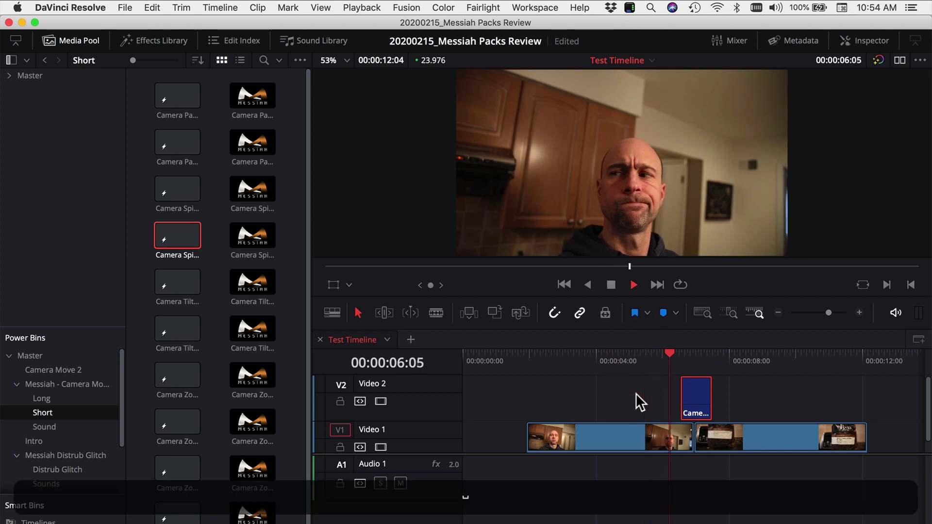
{"action": "key", "text": "space"}
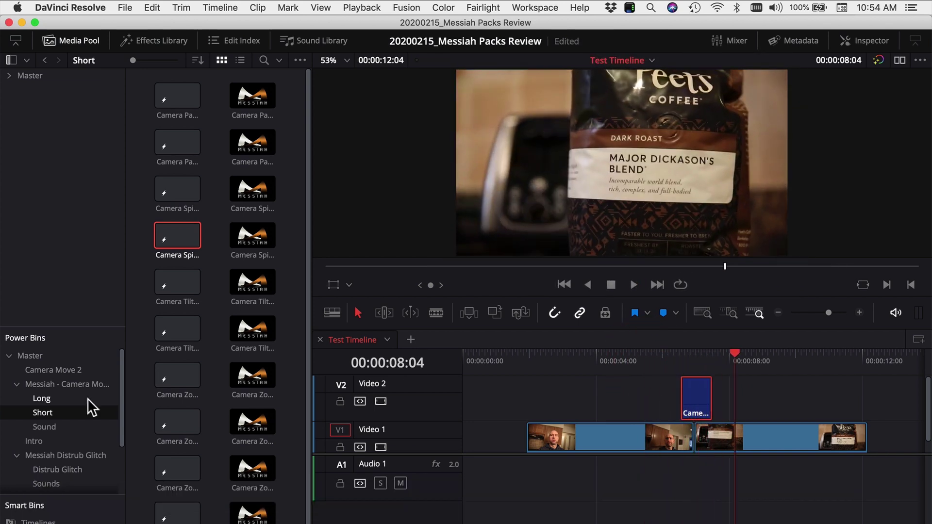
Add a SoundFx clip from the Camera Move pack's Sound bin to Audio 1, directly beneath the camera spin transition.
{"action": "left_click", "coordinate": [48, 426]}
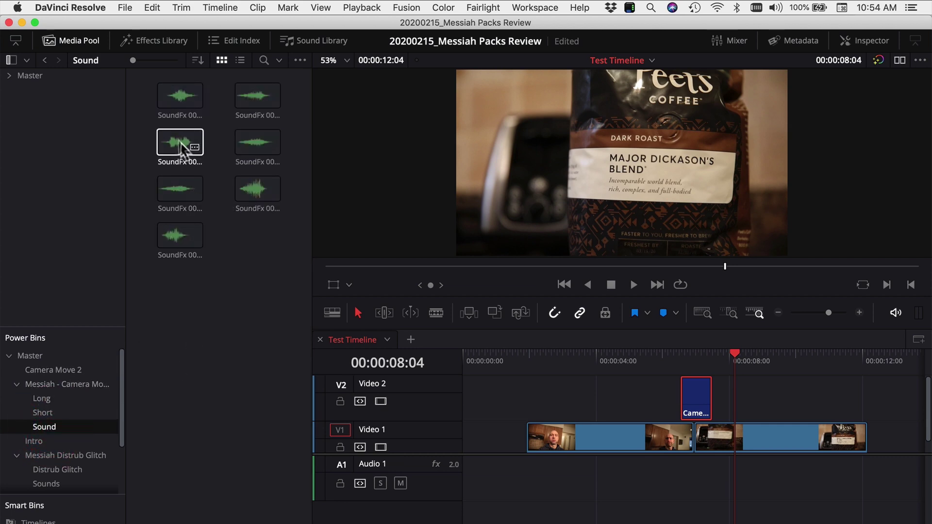
{"action": "left_click", "coordinate": [246, 143]}
{"action": "left_click_drag", "start_coordinate": [254, 139], "coordinate": [663, 465]}
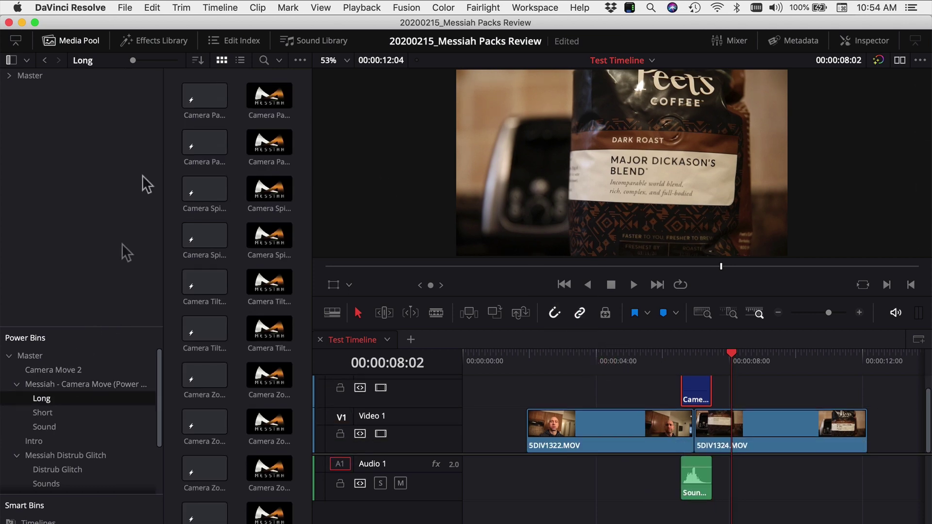
Browse the Camera Move pack's Long transitions and the other Messiah packs stored in the Power Bins.
{"action": "left_click", "coordinate": [194, 100]}
{"action": "scroll", "coordinate": [107, 418], "scroll_direction": "down", "scroll_amount": 2}
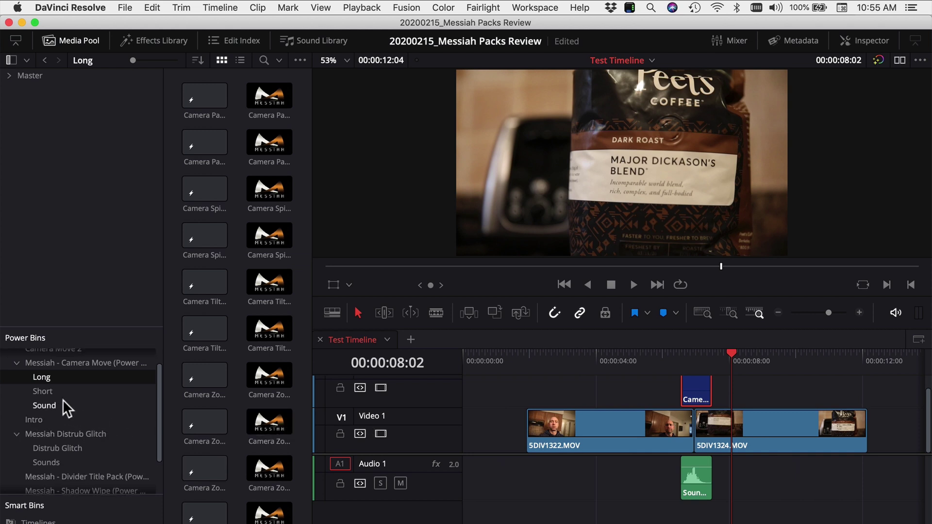
{"action": "left_click_drag", "start_coordinate": [206, 89], "coordinate": [228, 129]}
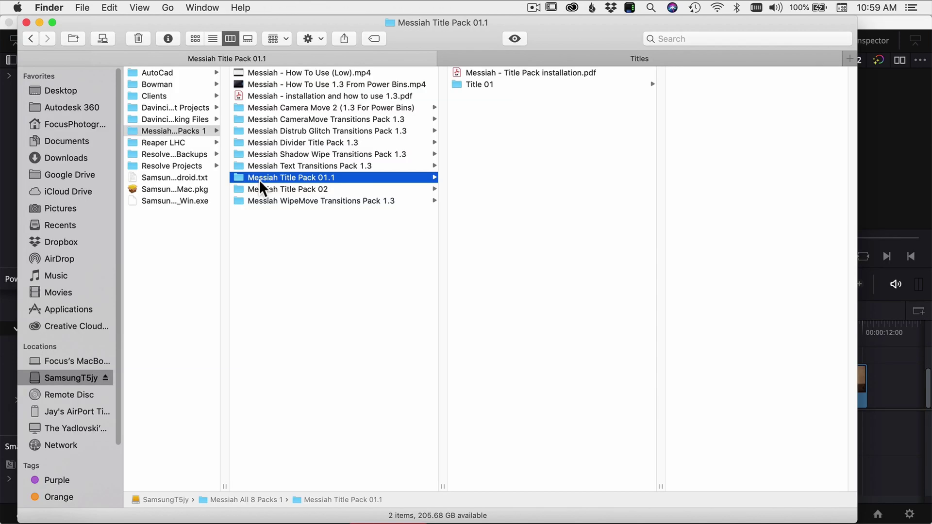
Open Messiah - Title Pack installation.pdf from the Messiah Title Pack 01.1 folder, read the installation instructions and close it.
{"action": "left_click", "coordinate": [470, 73]}
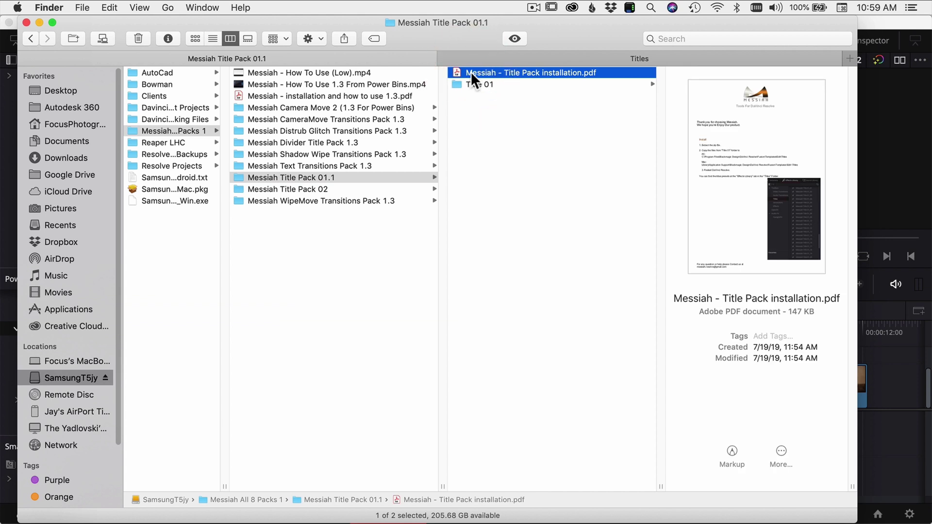
{"action": "double_click", "coordinate": [471, 73]}
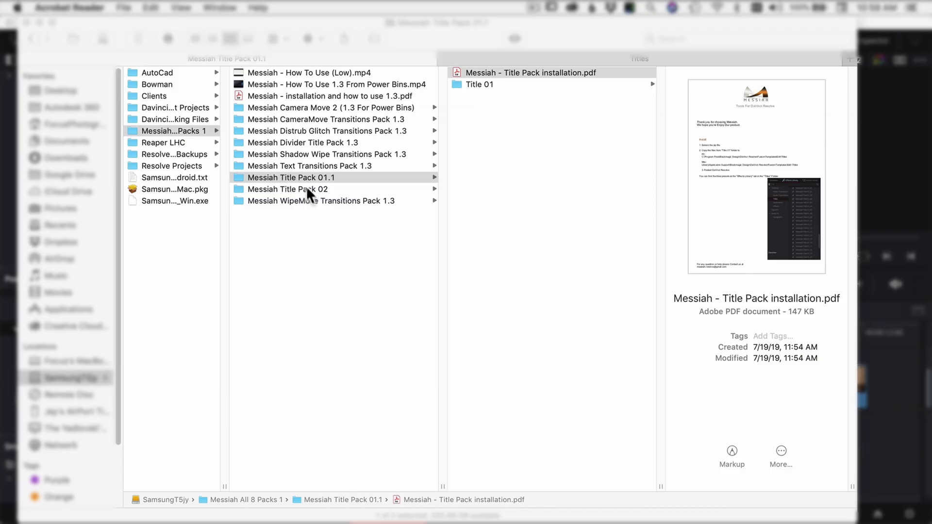
{"action": "key", "text": "super+q"}
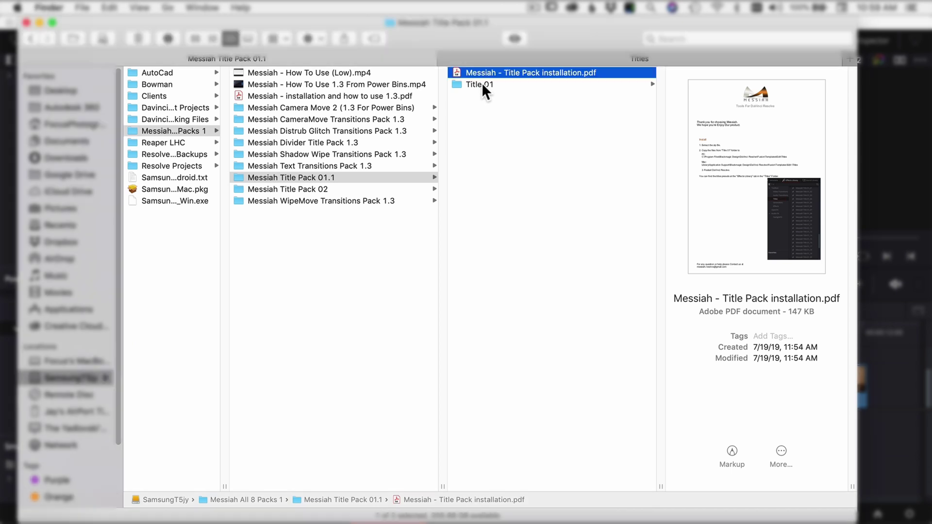
Copy all the setting files from Messiah Title 01_01 through Messiah Title 01_20 in the Title 01 folder.
{"action": "left_click", "coordinate": [481, 84]}
{"action": "left_click_drag", "start_coordinate": [732, 347], "coordinate": [688, 74]}
{"action": "key", "text": "super+c"}
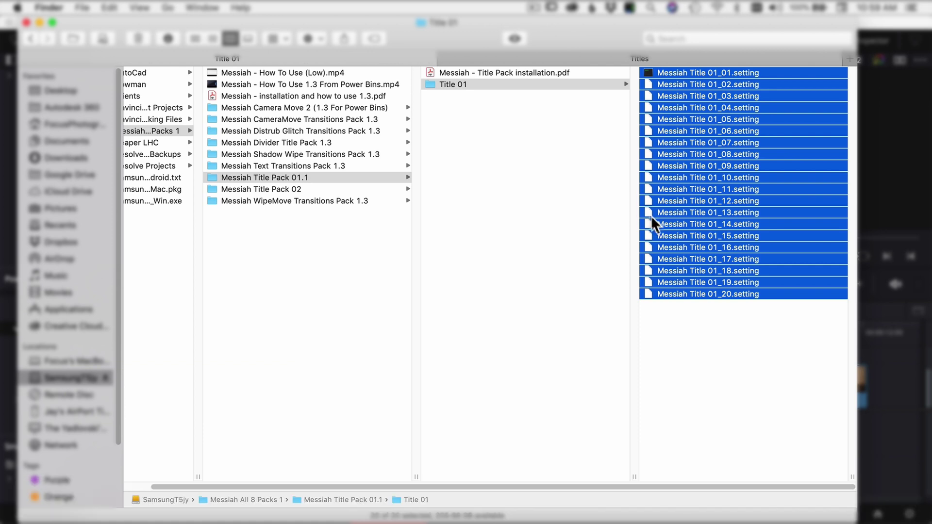
Examine the setting files in DaVinci Resolve's Fusion/Templates/Edit/Titles folder and go back to the Title 01 folder.
{"action": "left_click", "coordinate": [633, 57]}
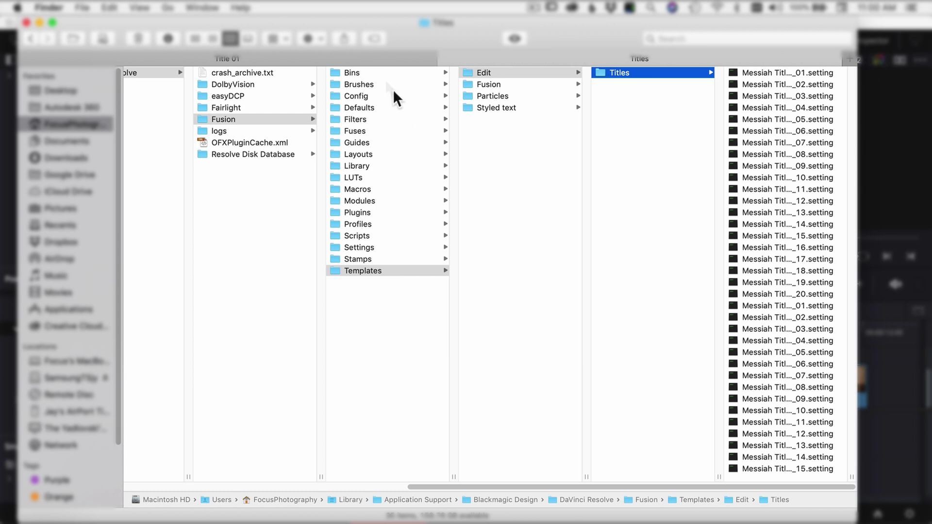
{"action": "left_click", "coordinate": [368, 58]}
{"action": "left_click_drag", "start_coordinate": [704, 146], "coordinate": [825, 313]}
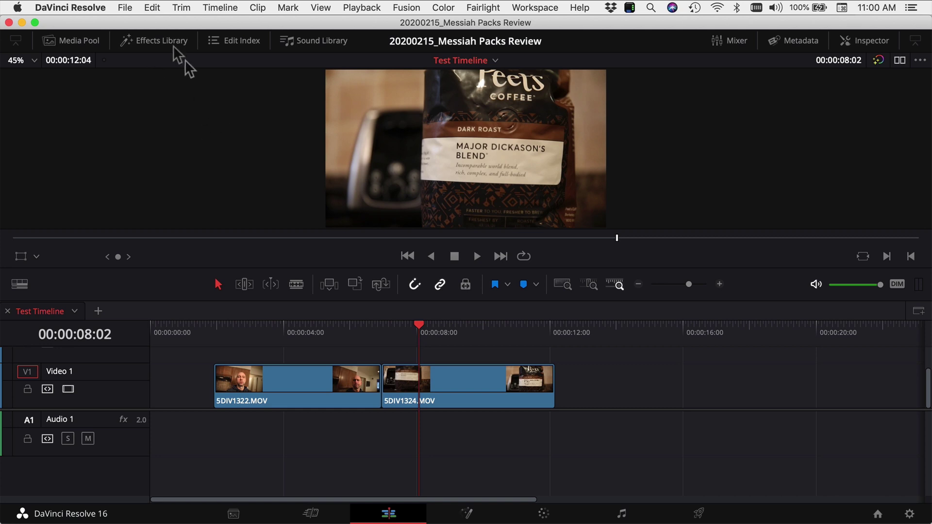
Switch to DaVinci Resolve and look through the Fusion Titles in the Effects Library for the Messiah Title 01 and 02 entries.
{"action": "left_click", "coordinate": [151, 43]}
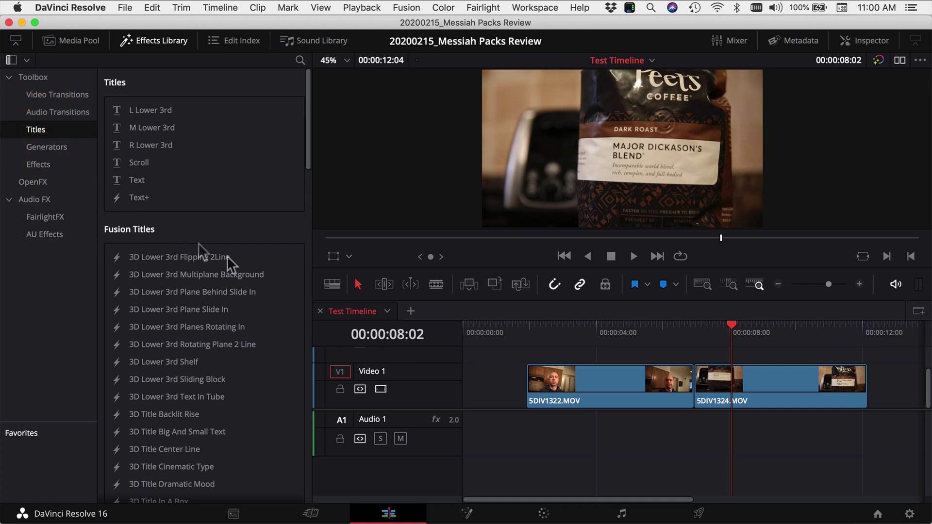
{"action": "scroll", "coordinate": [226, 274], "scroll_direction": "down", "scroll_amount": 15}
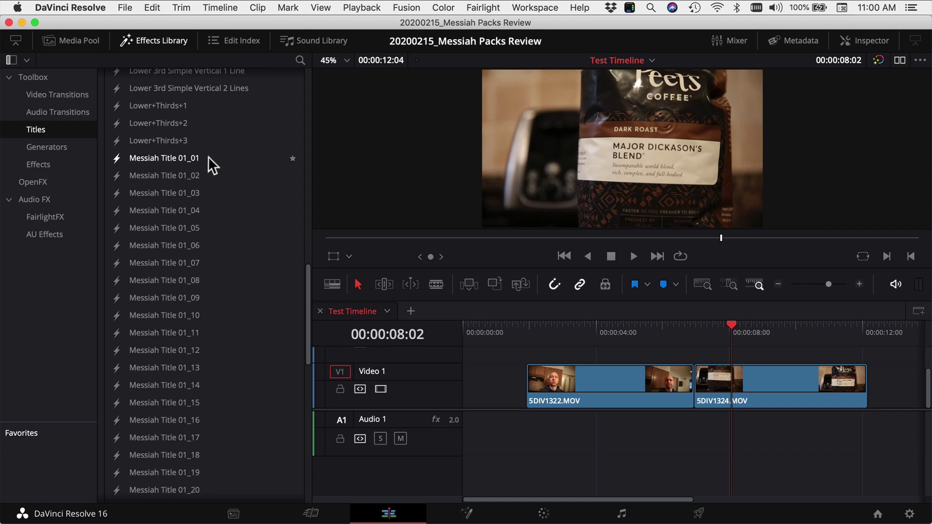
{"action": "scroll", "coordinate": [202, 412], "scroll_direction": "down", "scroll_amount": 10}
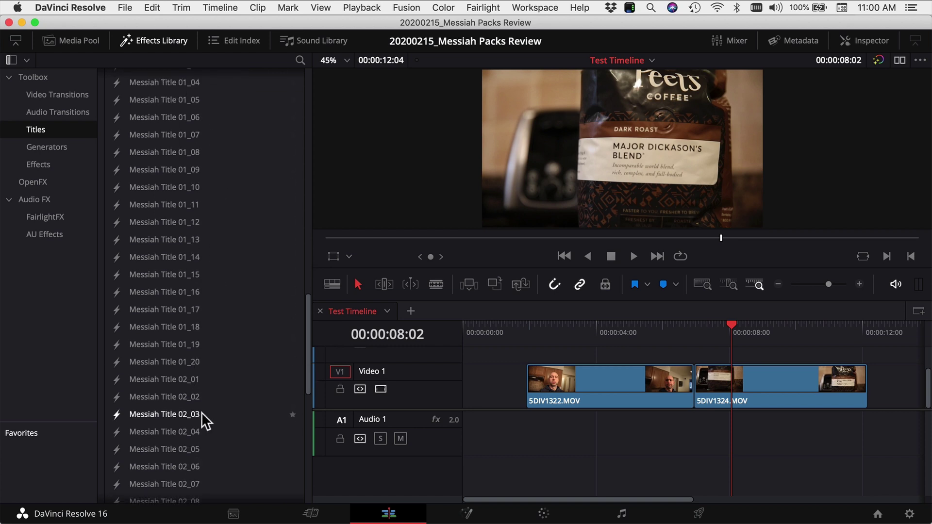
Place the Messiah Title 02_07 Fusion title on Video 2, directly above the 5DIV1324.MOV clip.
{"action": "scroll", "coordinate": [202, 412], "scroll_direction": "down", "scroll_amount": 2}
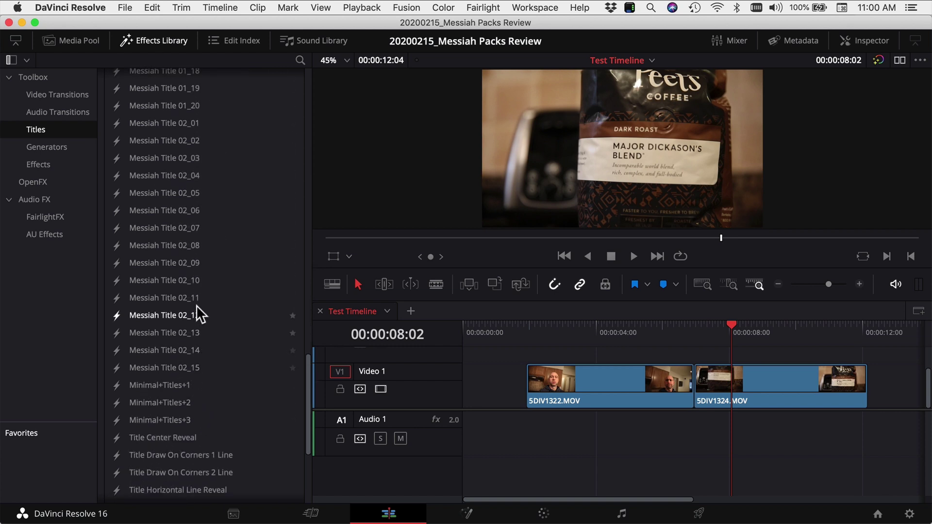
{"action": "mouse_move", "coordinate": [204, 287]}
{"action": "left_mouse_down"}
{"action": "mouse_move", "coordinate": [659, 401]}
{"action": "mouse_move", "coordinate": [354, 333]}
{"action": "left_mouse_up"}
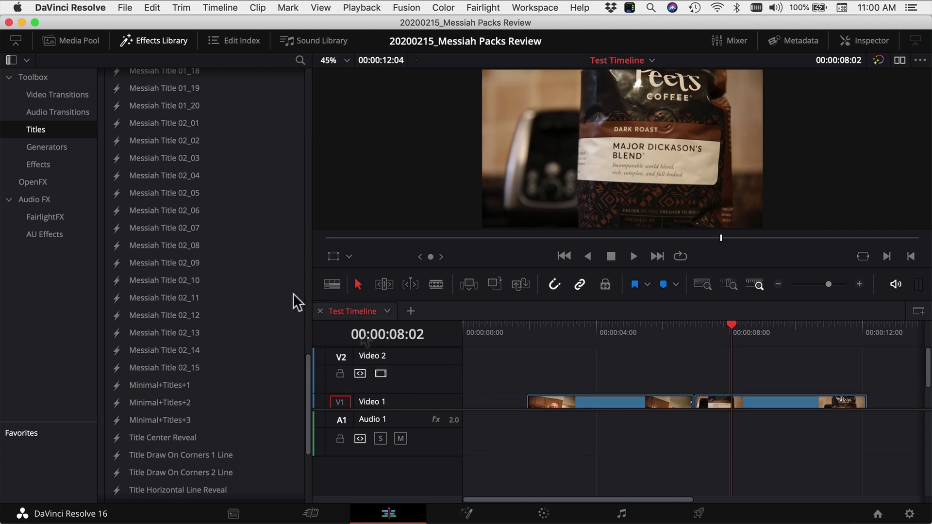
{"action": "left_click_drag", "start_coordinate": [147, 227], "coordinate": [737, 356]}
{"action": "left_click", "coordinate": [786, 332]}
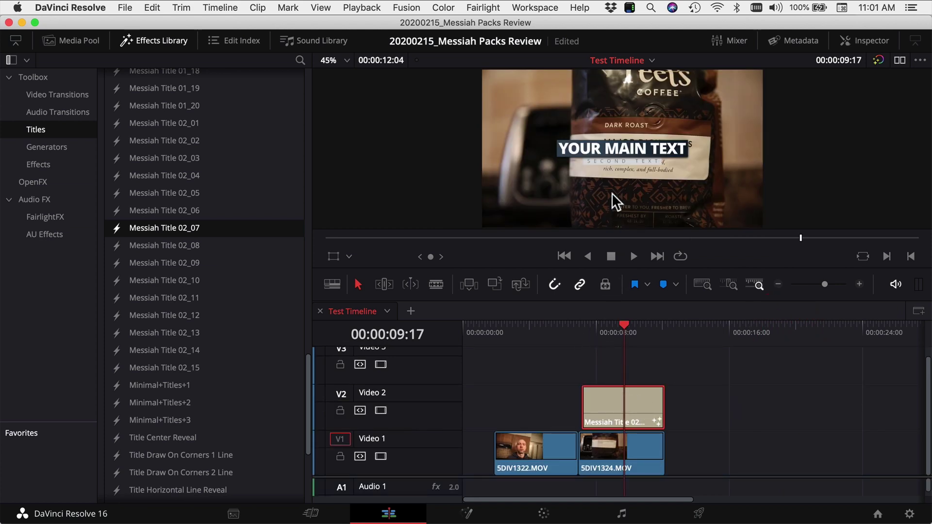
Play the Messiah Title 02_07 animation on the timeline from the start of the title clip and stop playback.
{"action": "left_click", "coordinate": [583, 332]}
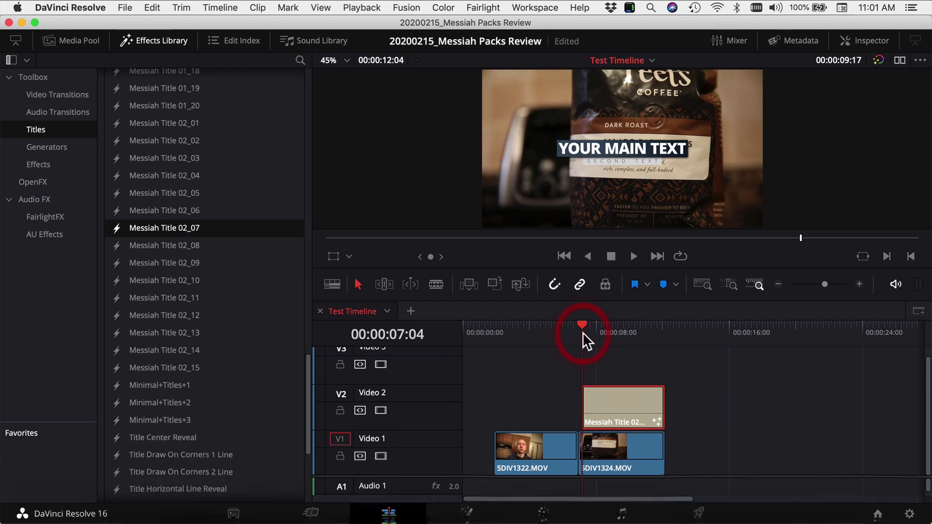
{"action": "key", "text": "space"}
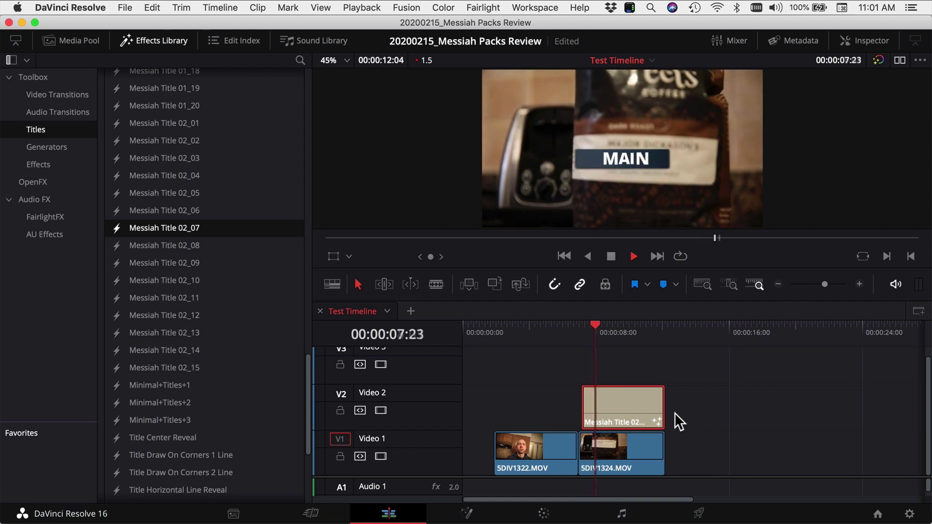
{"action": "key", "text": "space"}
{"action": "left_click", "coordinate": [632, 369]}
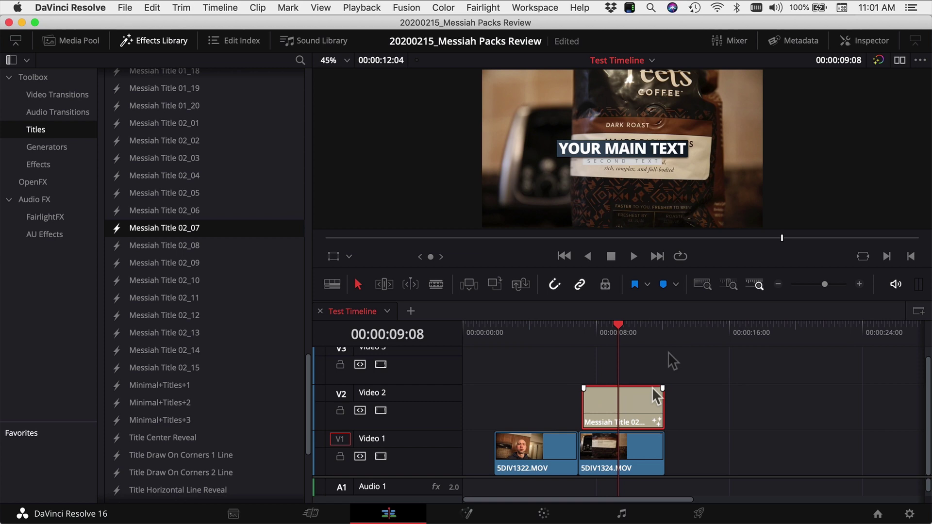
Change the main text of the Messiah Title 02_07 clip to "Hi!".
{"action": "left_click", "coordinate": [865, 41]}
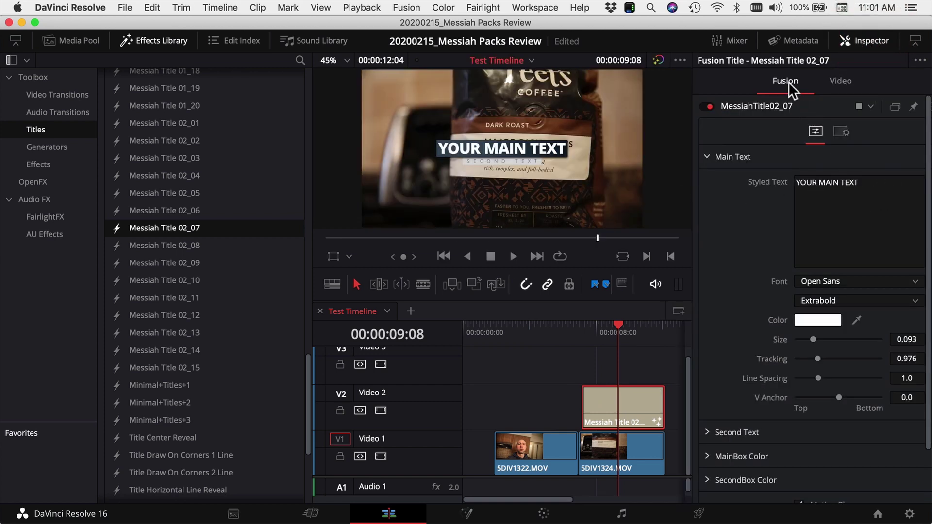
{"action": "left_click_drag", "start_coordinate": [886, 194], "coordinate": [758, 173]}
{"action": "type", "text": "Hi!"}
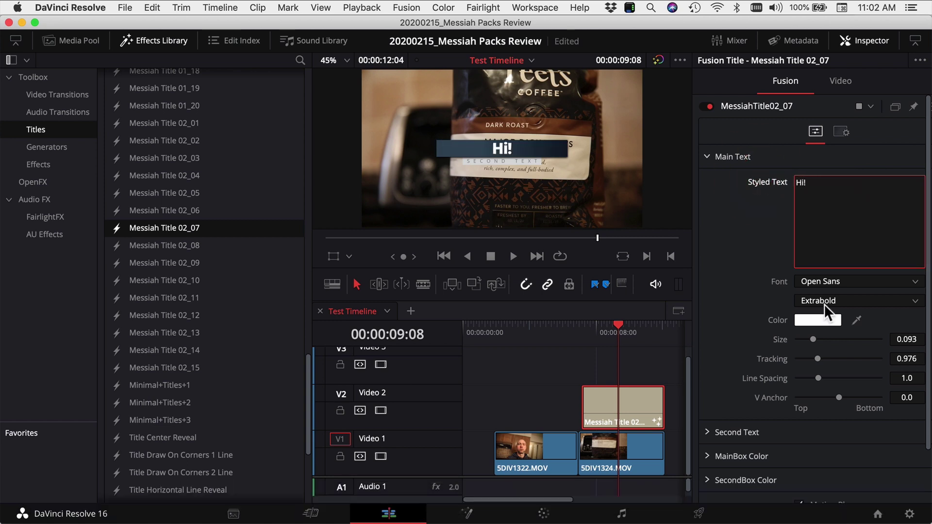
Examine the title's Second Text, box color and motion blur settings, close the Inspector and return to the Messiah Title 01 entries.
{"action": "scroll", "coordinate": [806, 346], "scroll_direction": "down", "scroll_amount": 1}
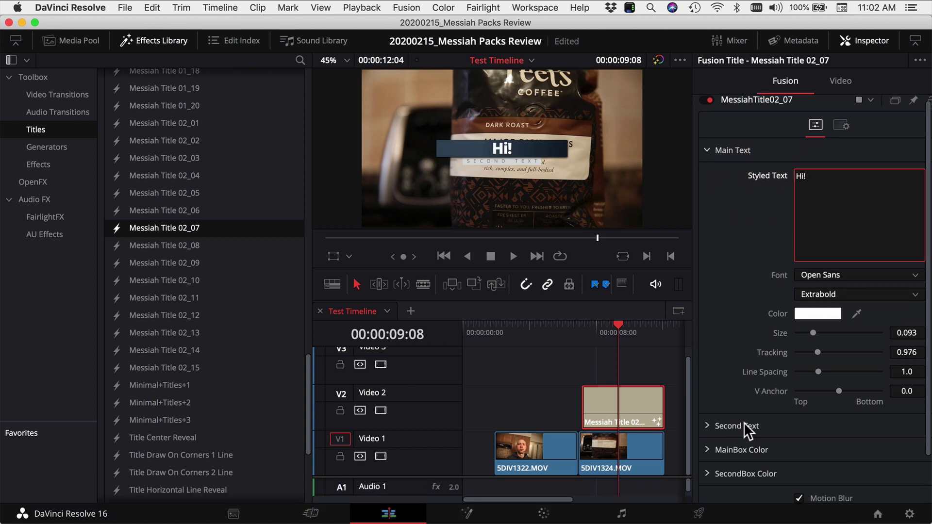
{"action": "left_click", "coordinate": [706, 425]}
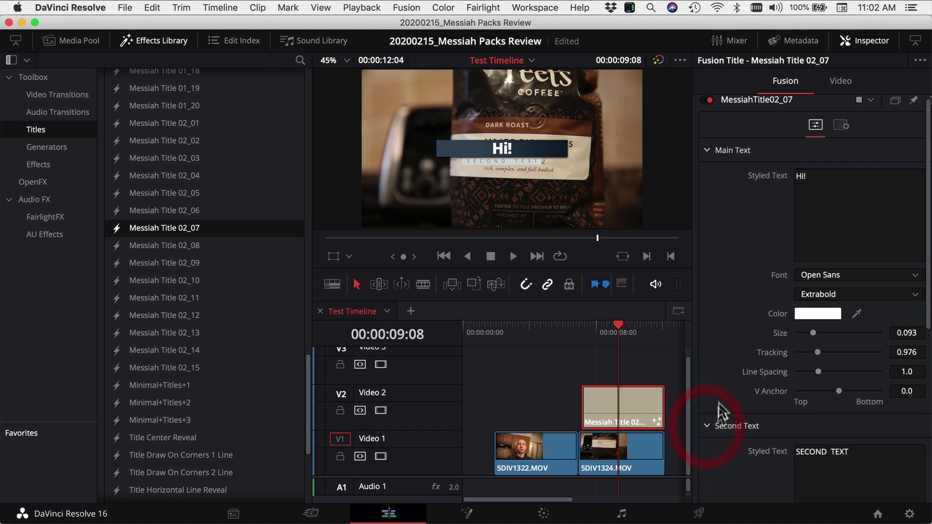
{"action": "scroll", "coordinate": [720, 400], "scroll_direction": "down", "scroll_amount": 10}
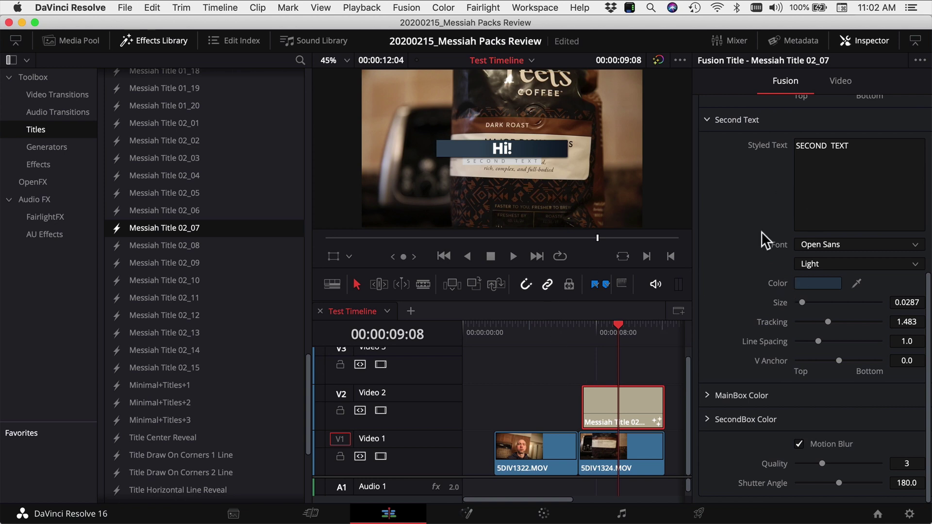
{"action": "key", "text": "ctrl+9"}
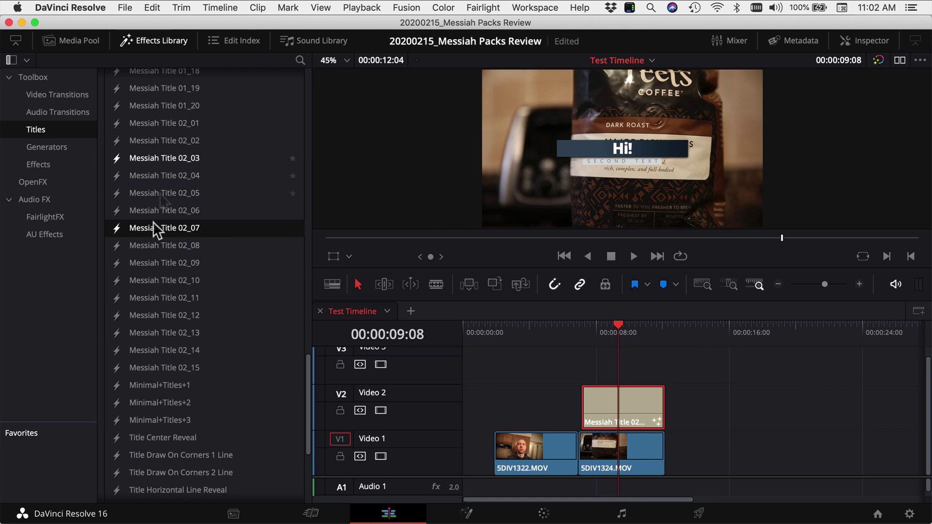
{"action": "scroll", "coordinate": [159, 216], "scroll_direction": "up", "scroll_amount": 10}
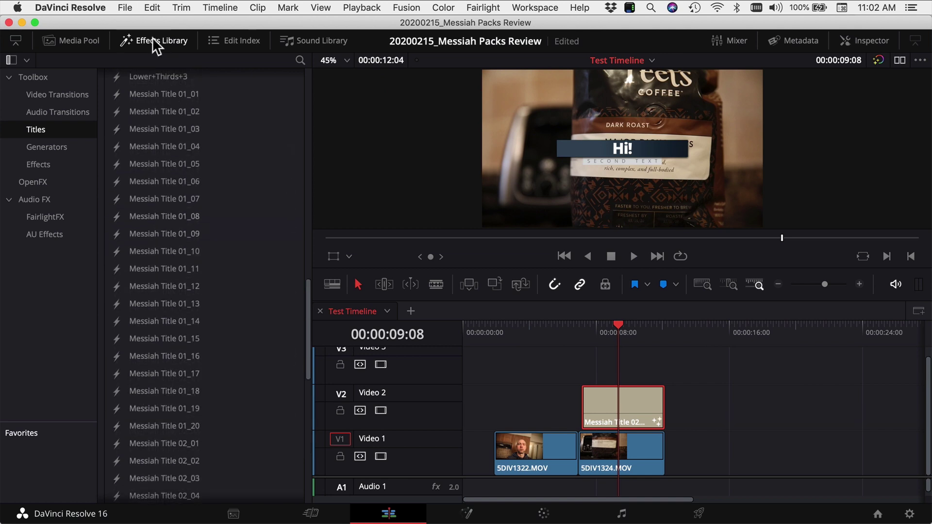